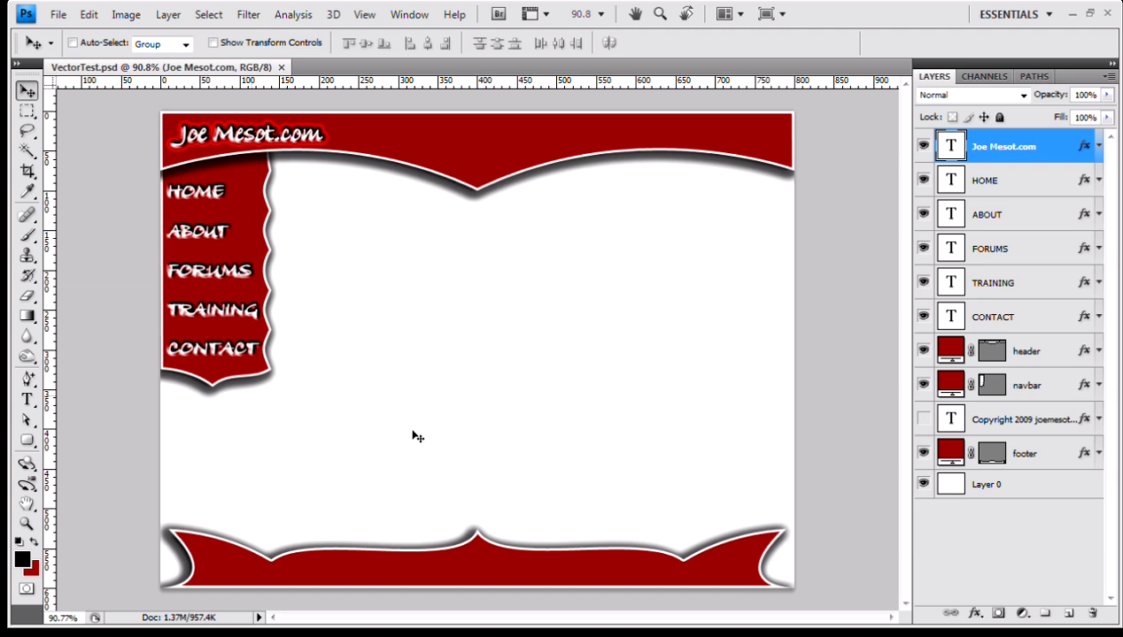
- Select the HOME layer through the CONTACT layer, all five navigation layers, in the Layers panel
click(1022, 184)
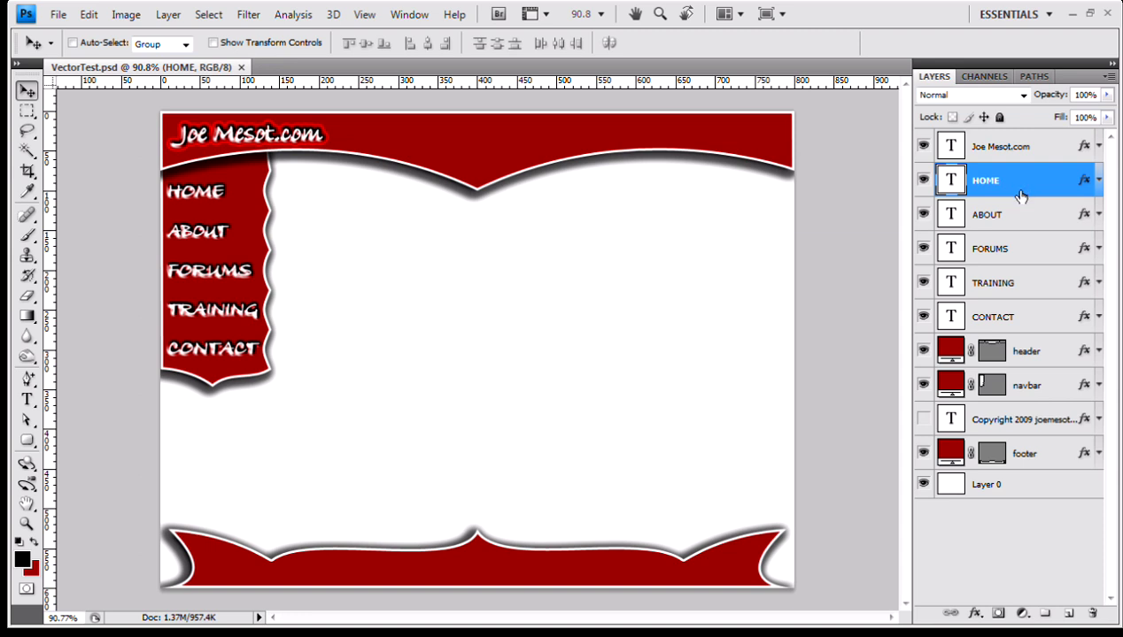
shift+click(1031, 321)
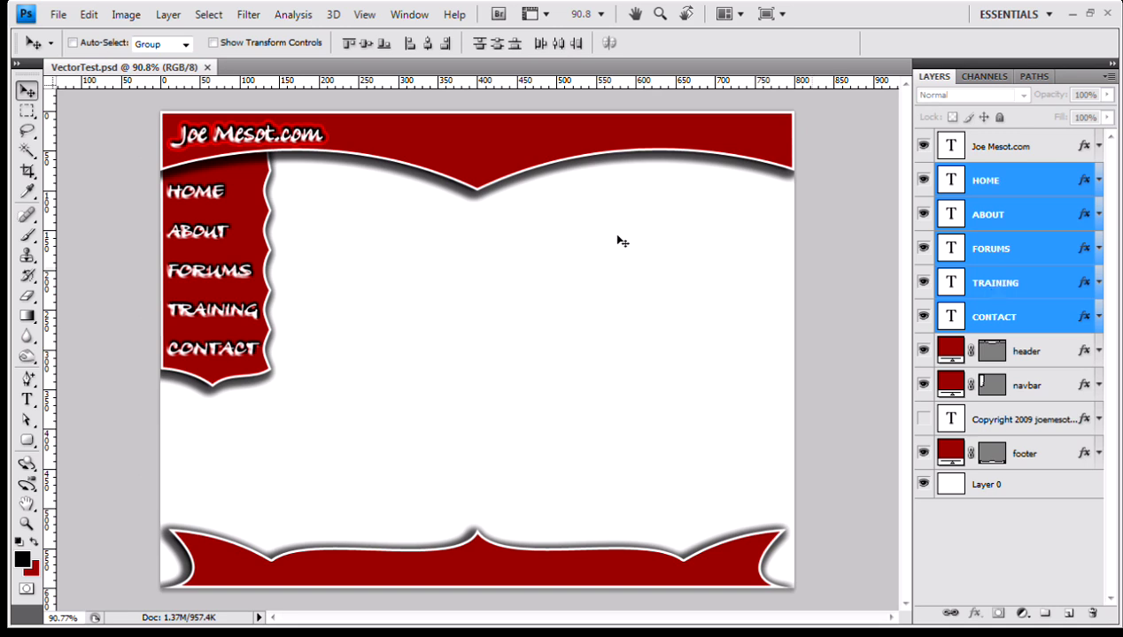
- Apply Layer > New Layer Based Slices to the selected HOME–CONTACT layers
click(166, 15)
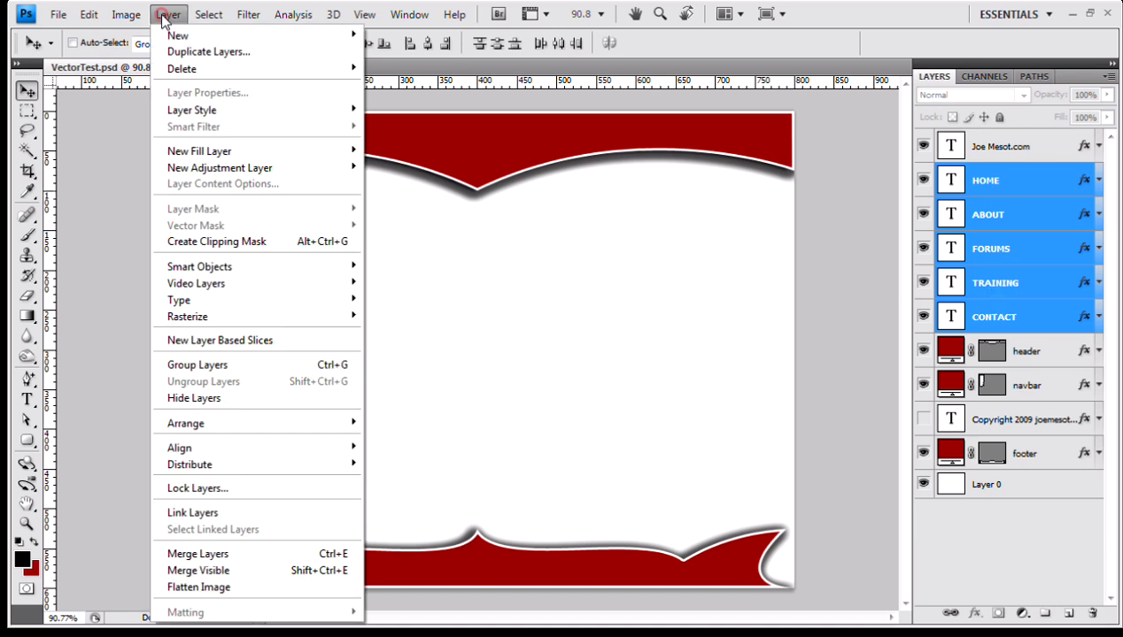
click(296, 342)
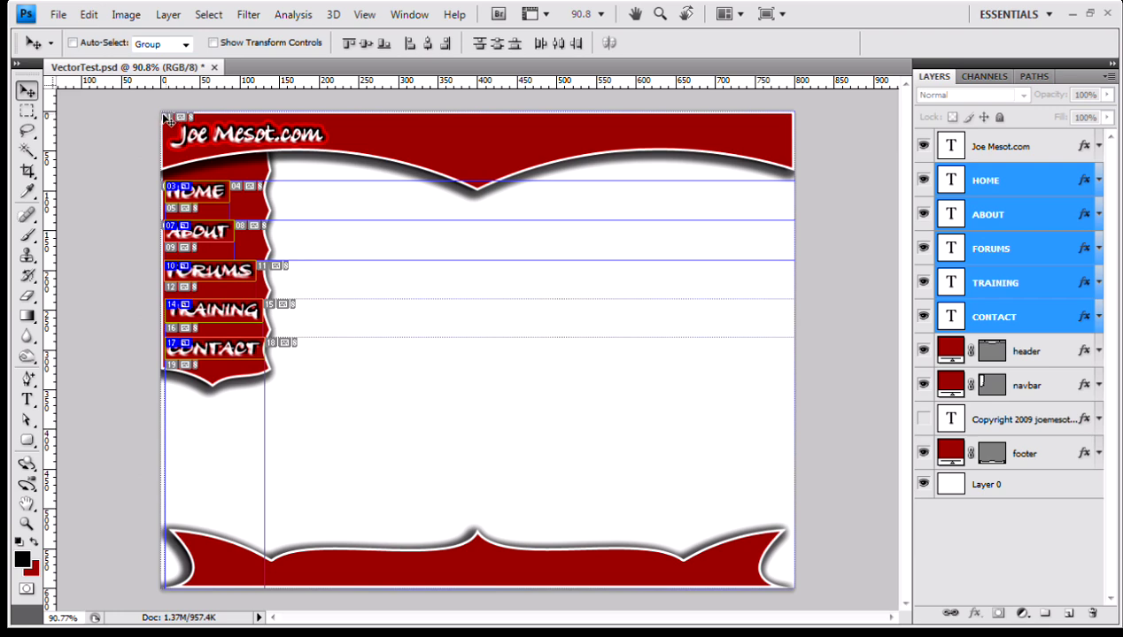
- Zoom to about 471% and pan to frame the header and the HOME slice
scroll(170, 124, up, 3)
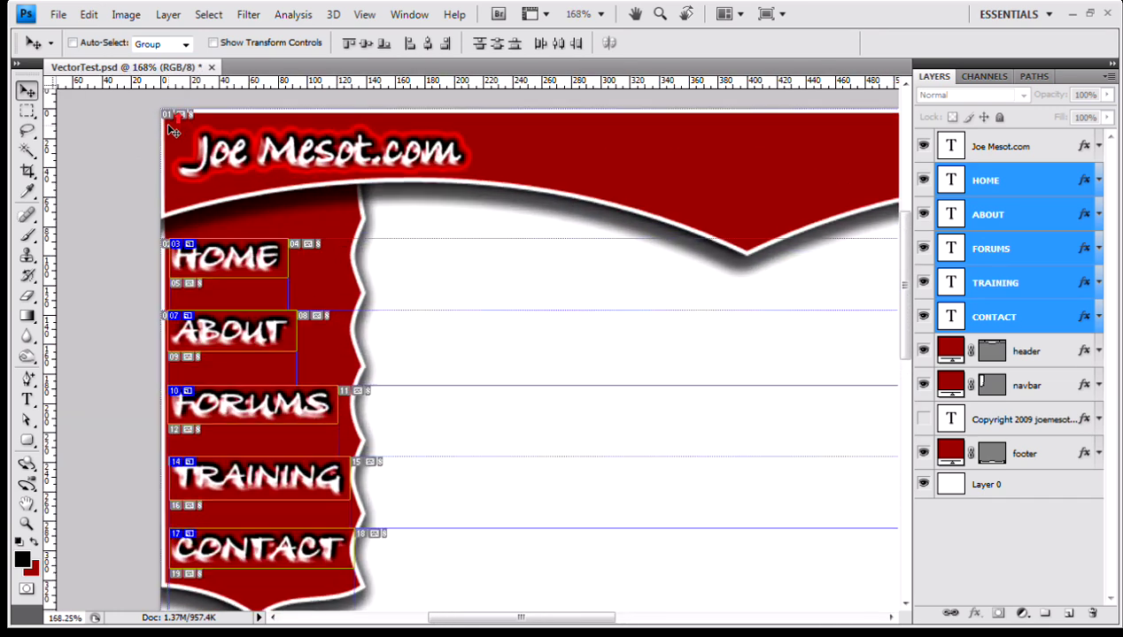
scroll(172, 130, up, 4)
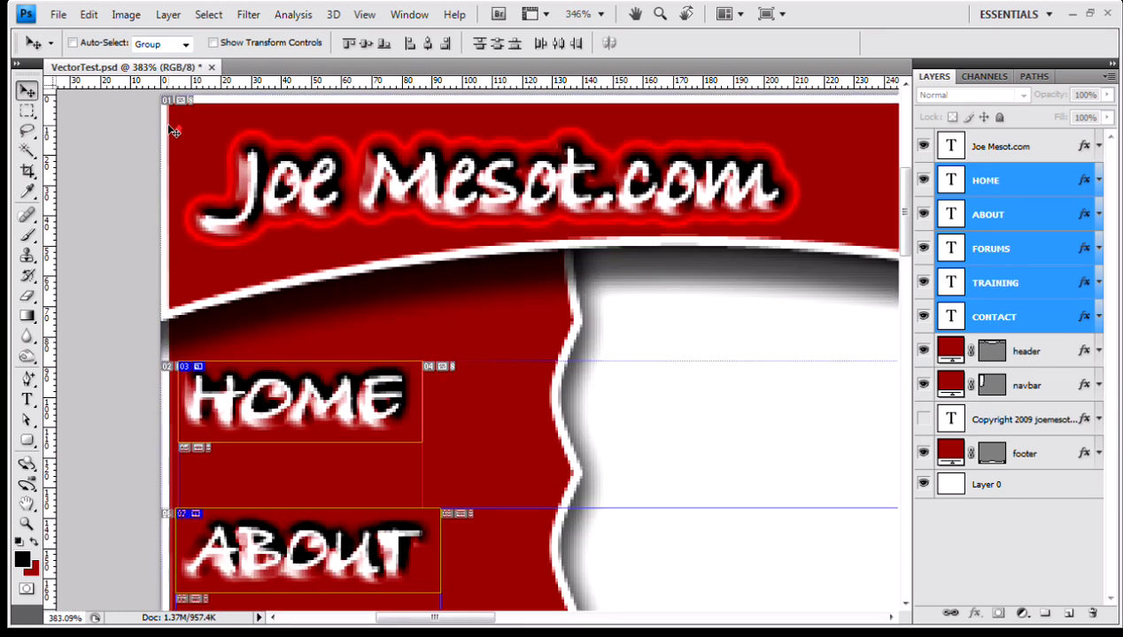
scroll(175, 131, up, 4)
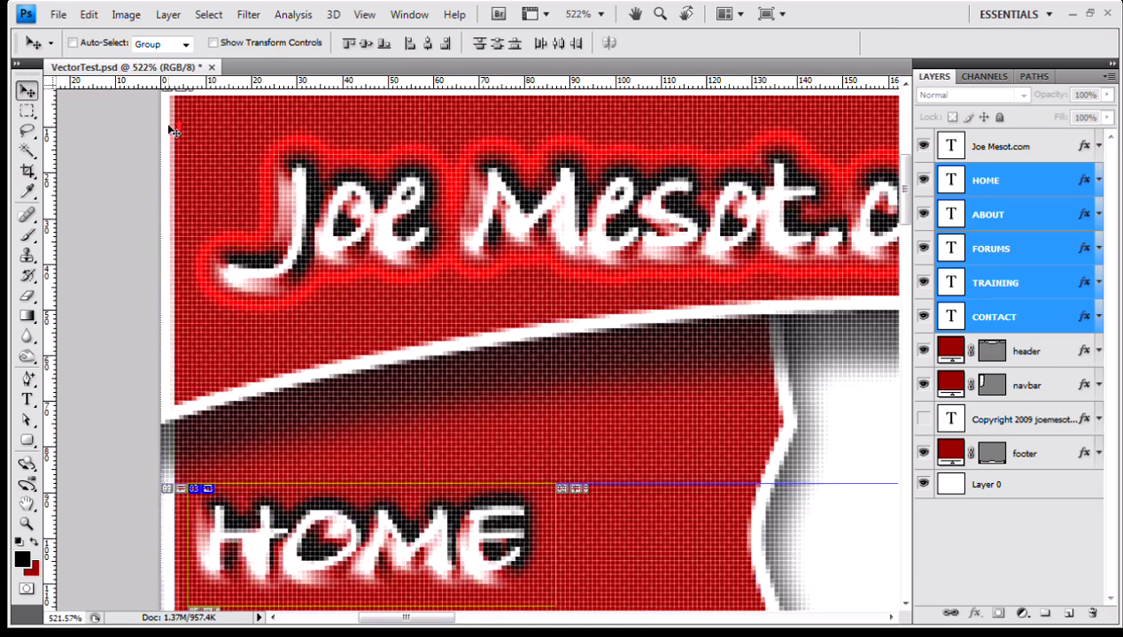
scroll(174, 132, down, 1)
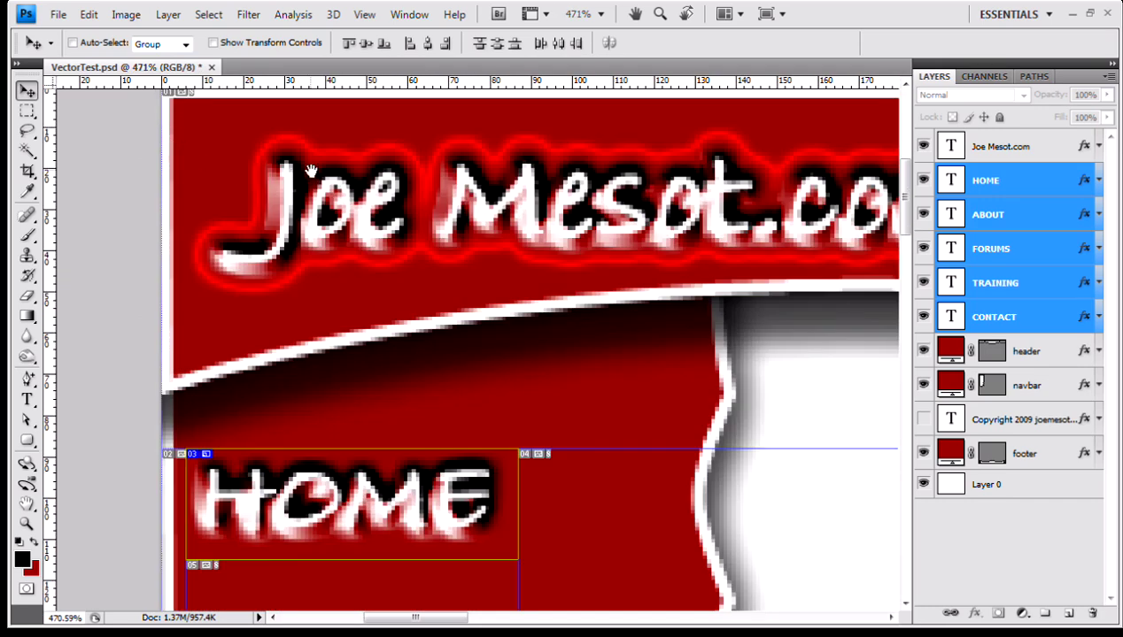
drag(328, 143, 282, 149)
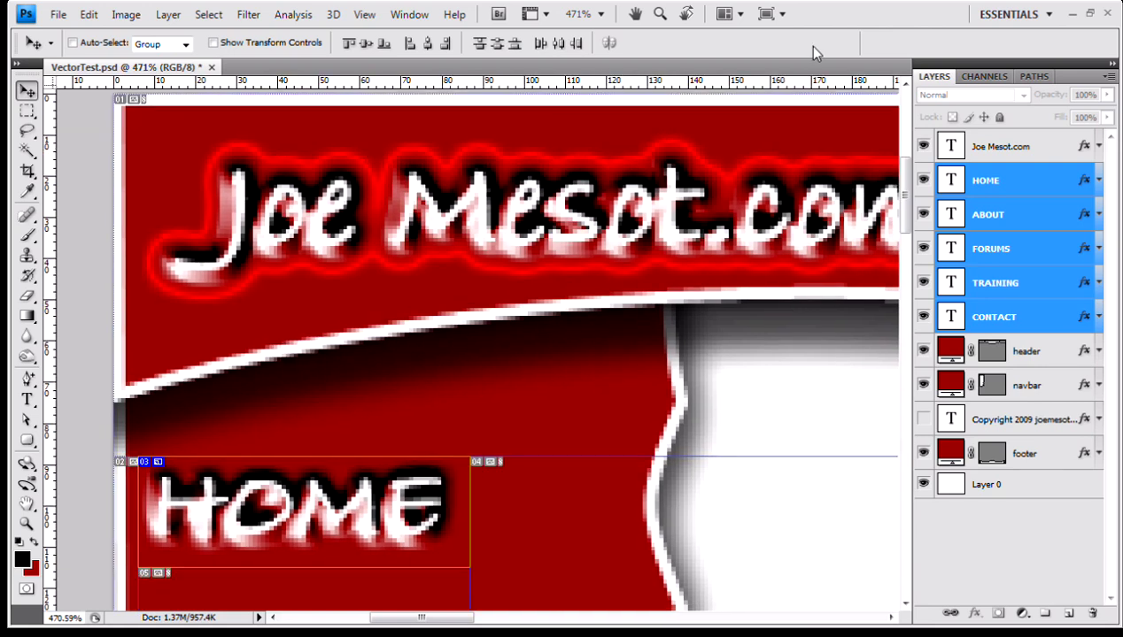
click(960, 68)
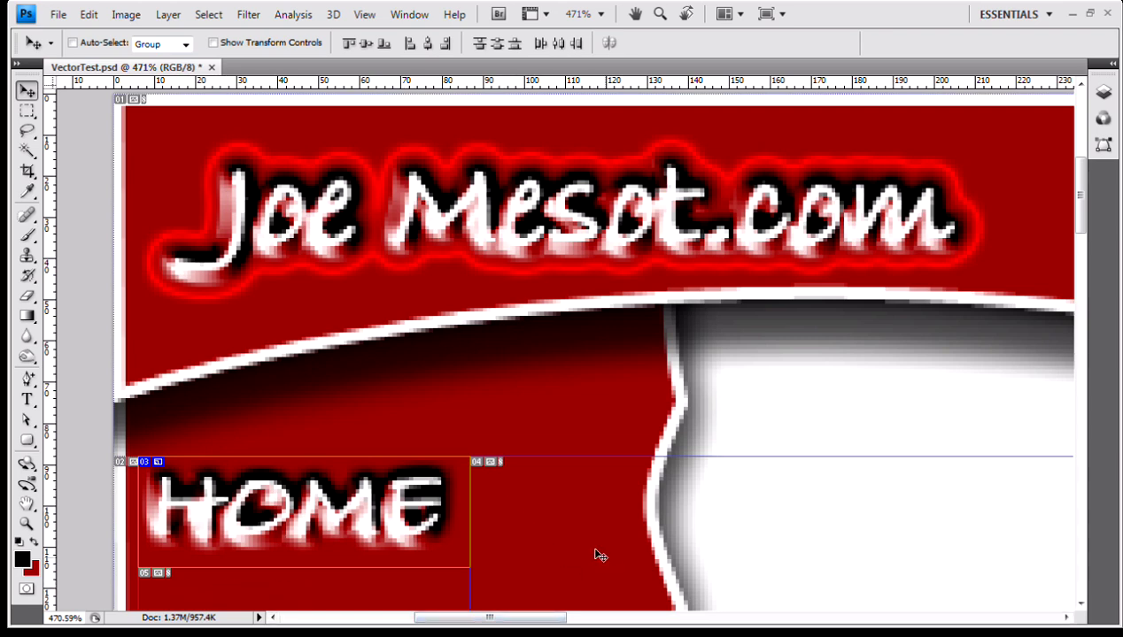
drag(516, 537, 498, 221)
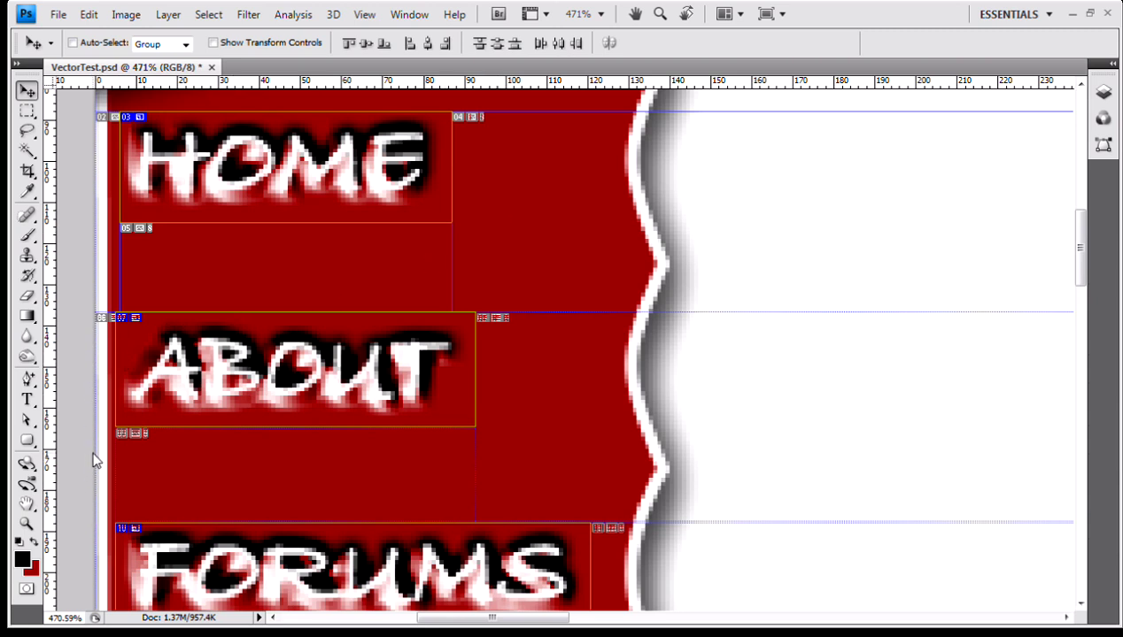
drag(276, 484, 282, 481)
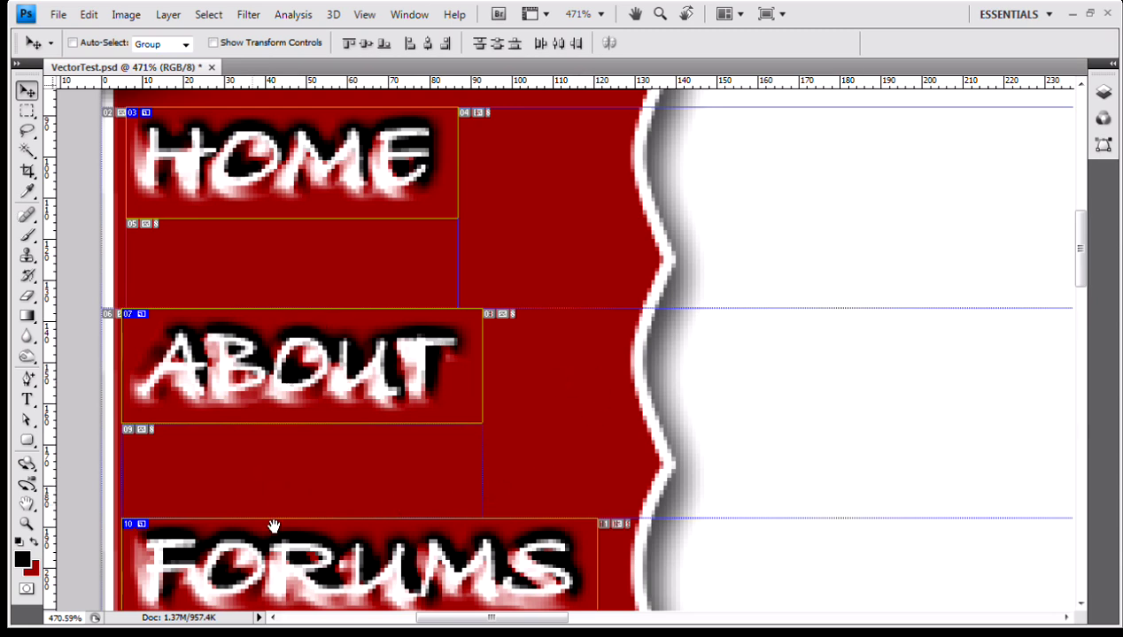
click(296, 571)
drag(296, 571, 291, 375)
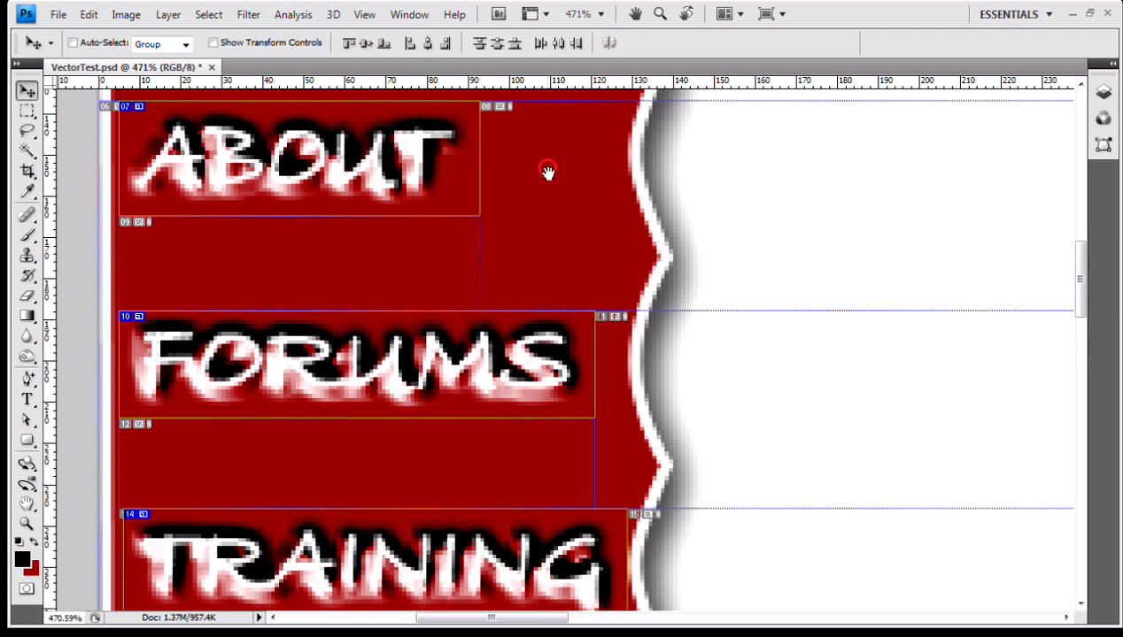
drag(548, 173, 549, 395)
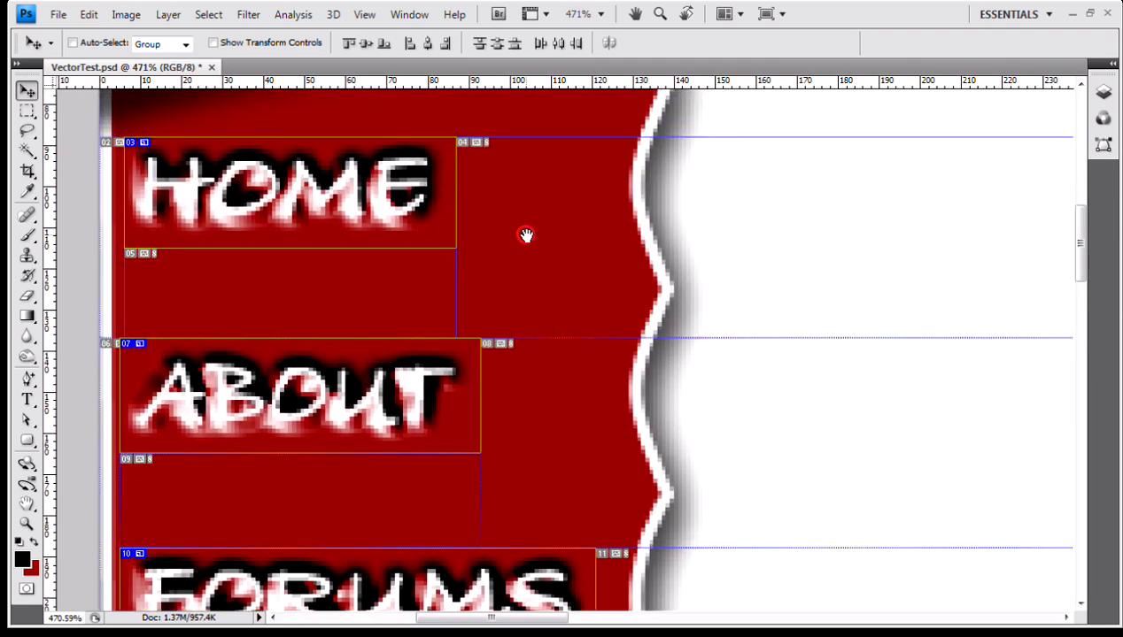
drag(526, 236, 528, 359)
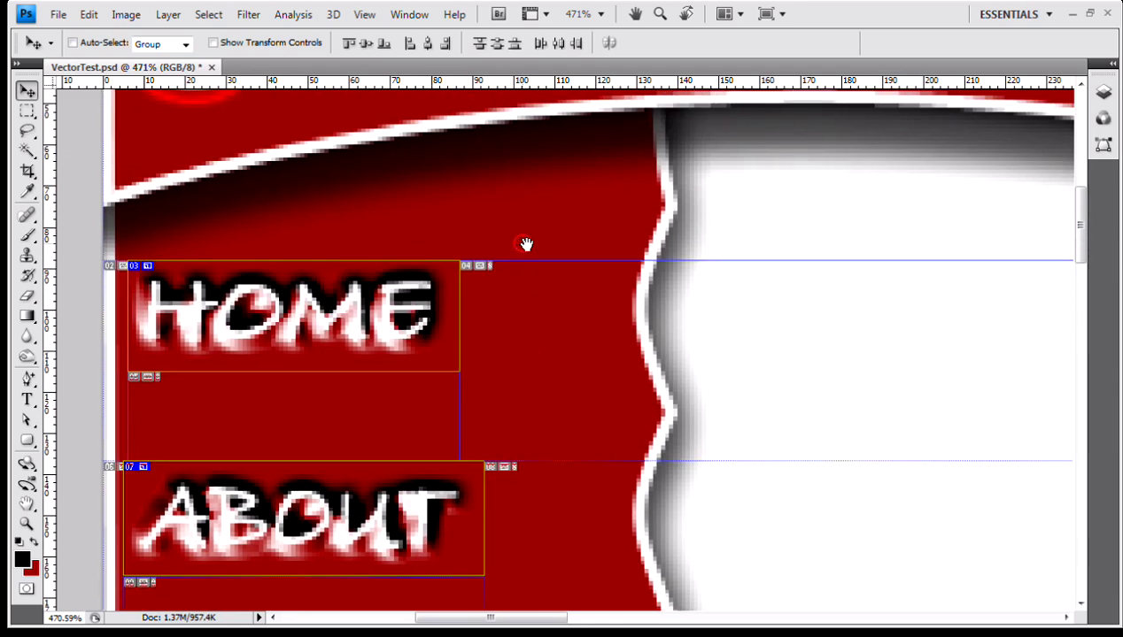
drag(526, 243, 526, 268)
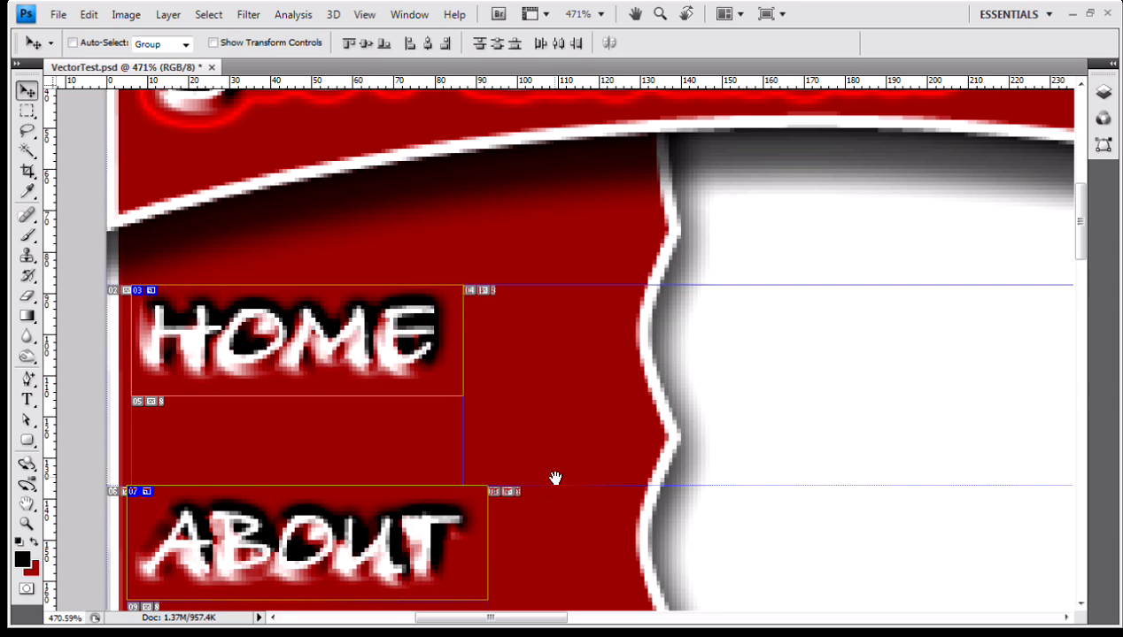
drag(555, 478, 546, 296)
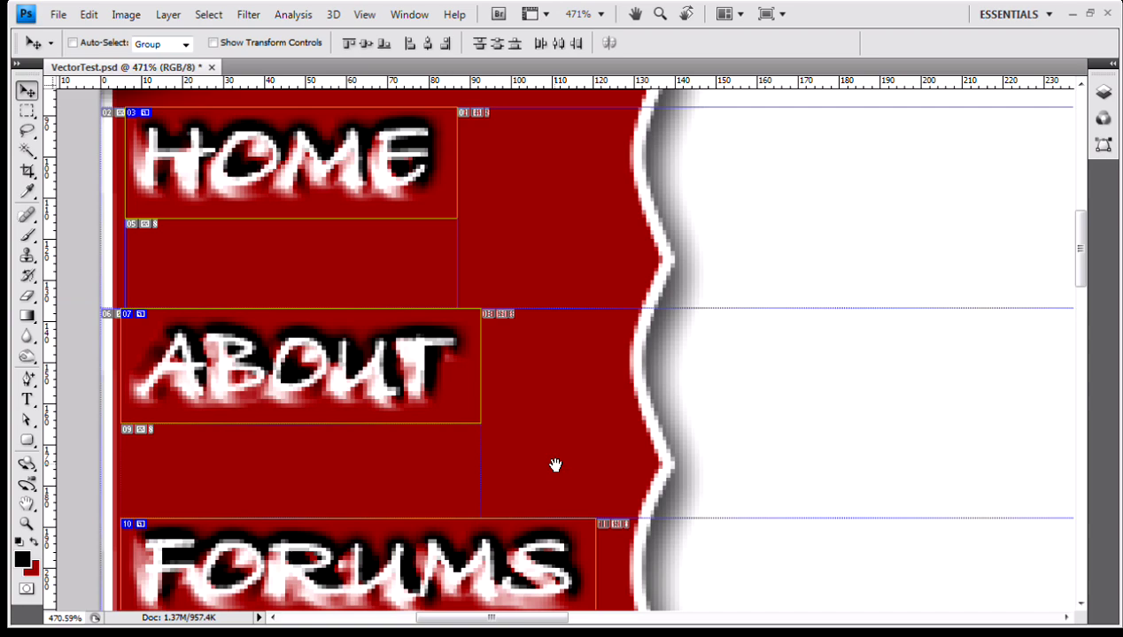
drag(555, 466, 541, 350)
drag(597, 499, 621, 541)
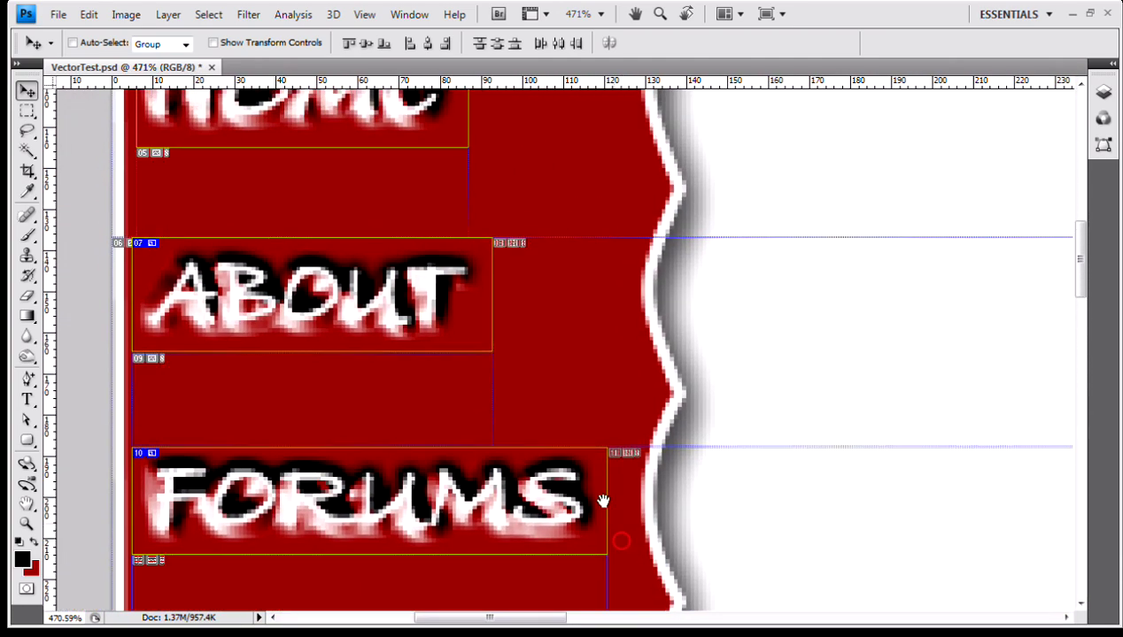
drag(541, 172, 534, 432)
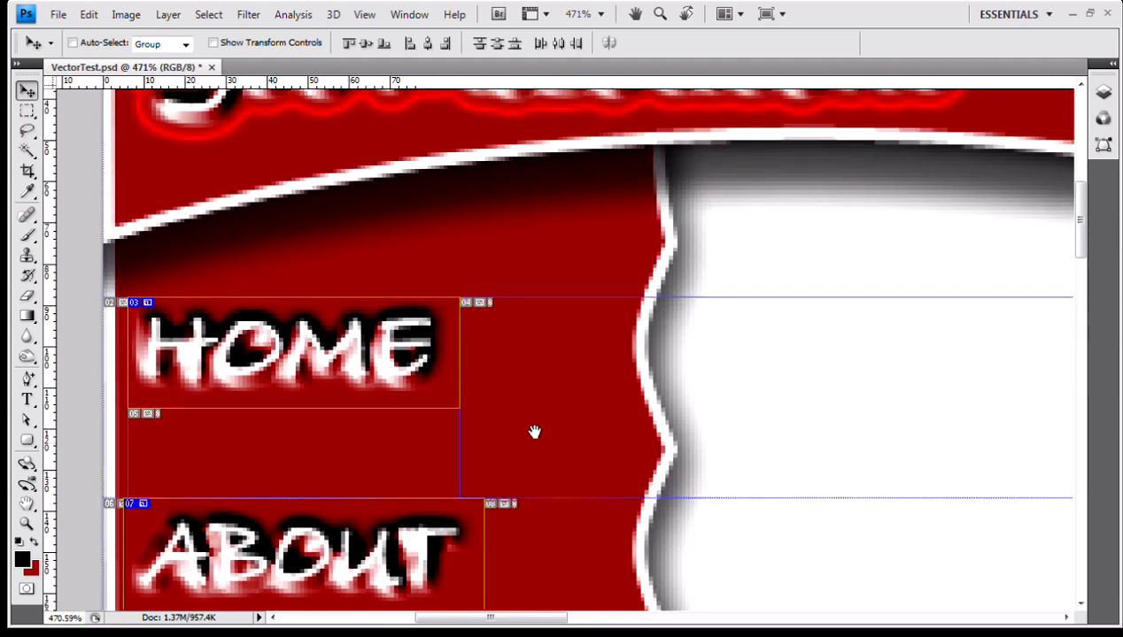
drag(519, 305, 508, 248)
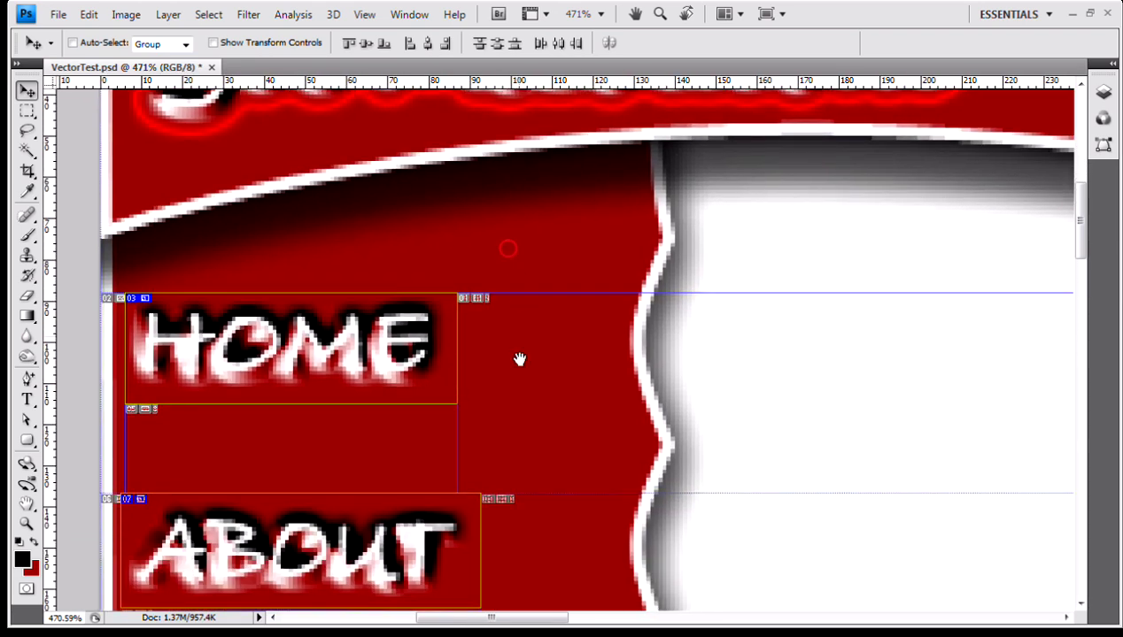
drag(519, 359, 518, 304)
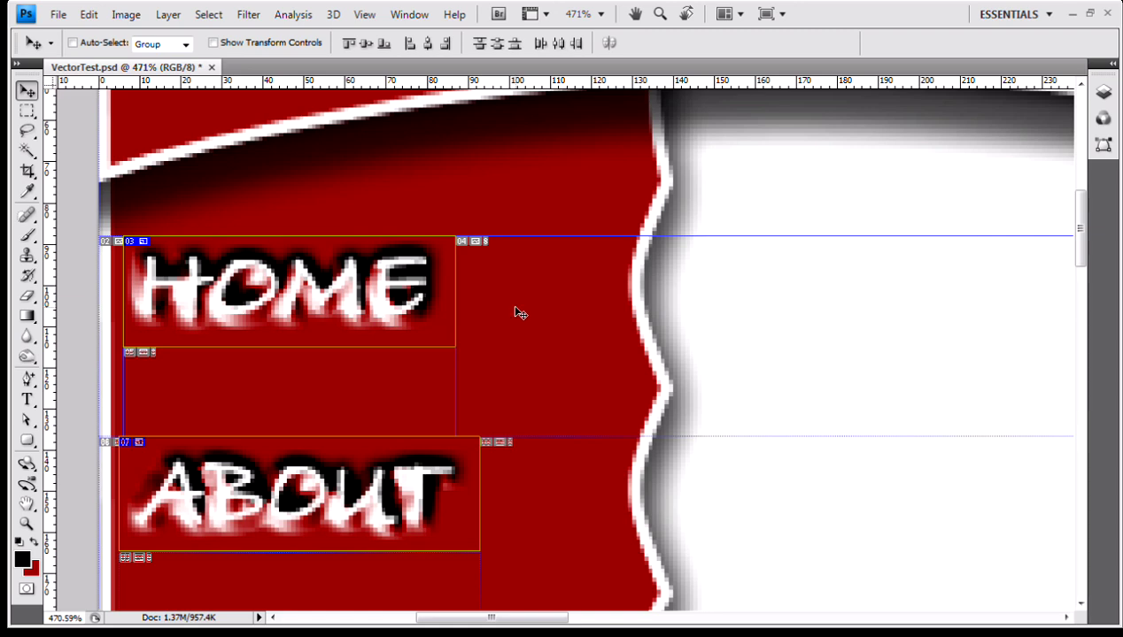
- Deselect all layers and undo back to the state before the navigation slices were created
scroll(428, 271, down, 5)
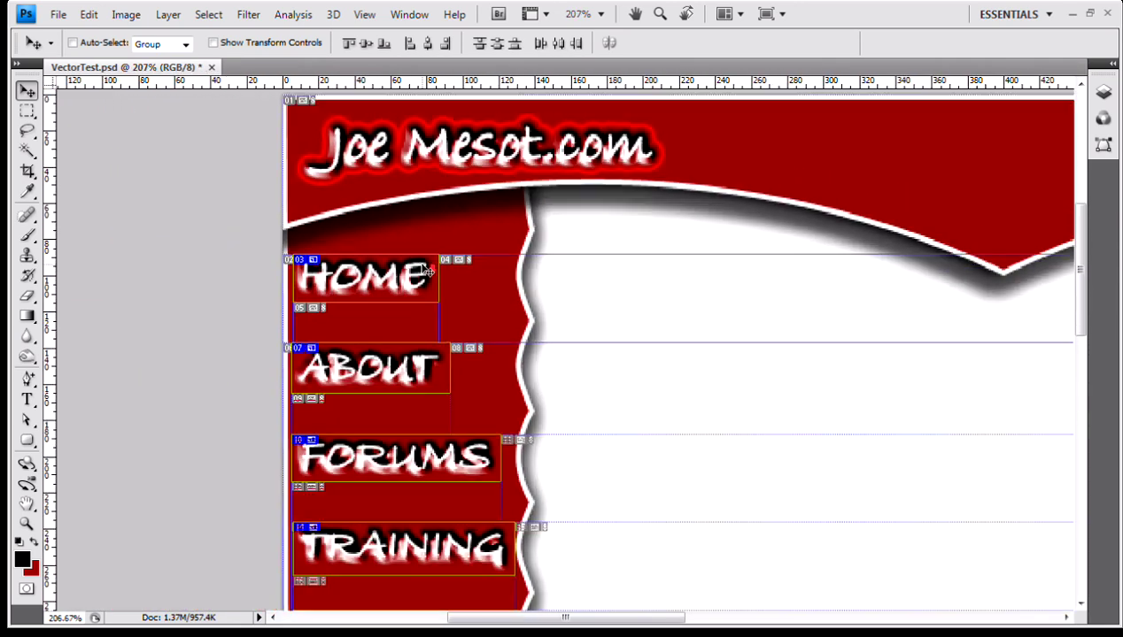
scroll(428, 270, down, 5)
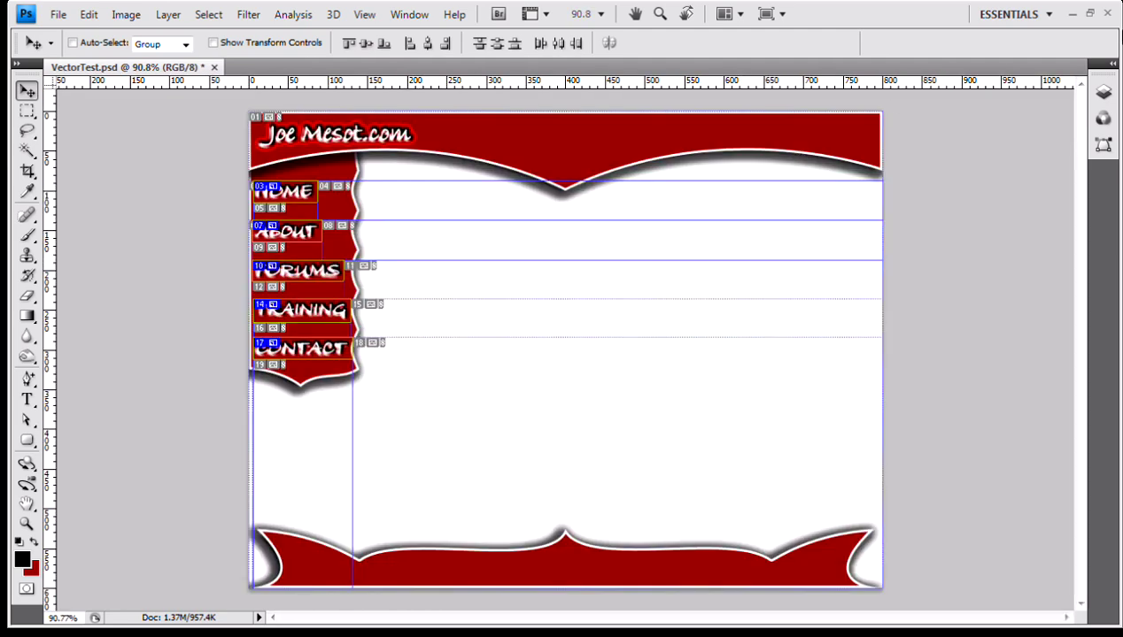
click(1099, 66)
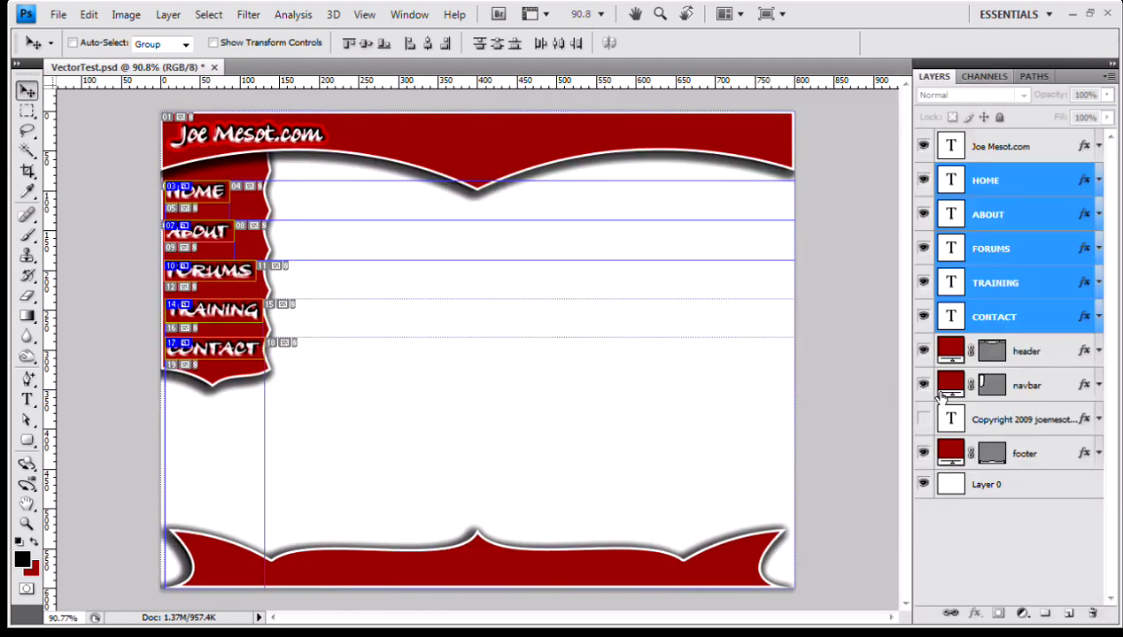
click(1012, 539)
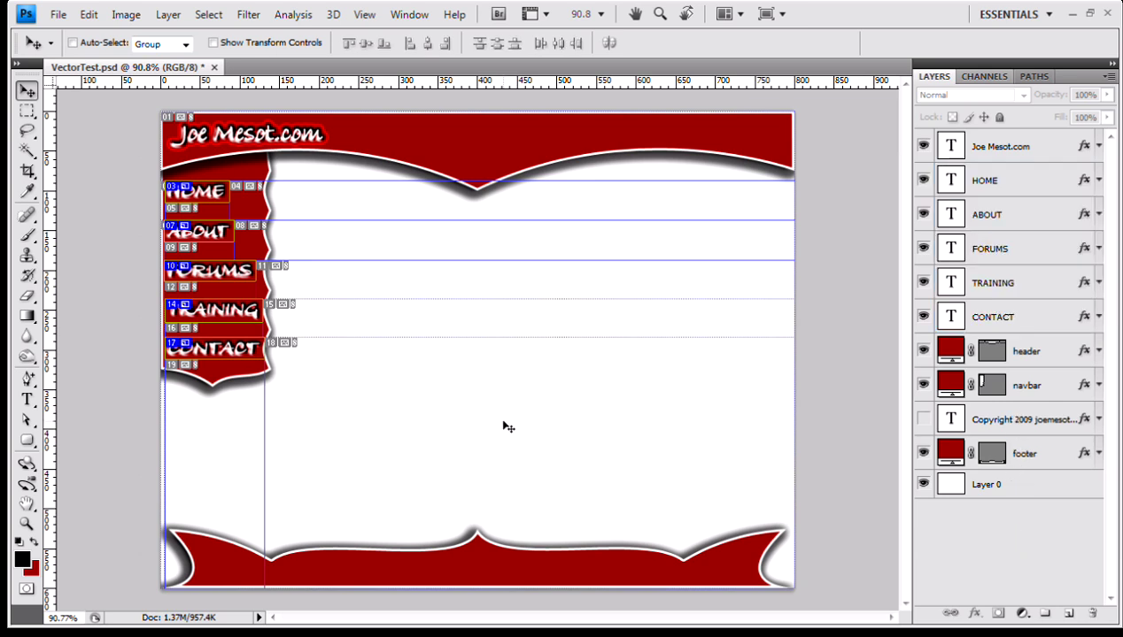
key(ctrl+z)
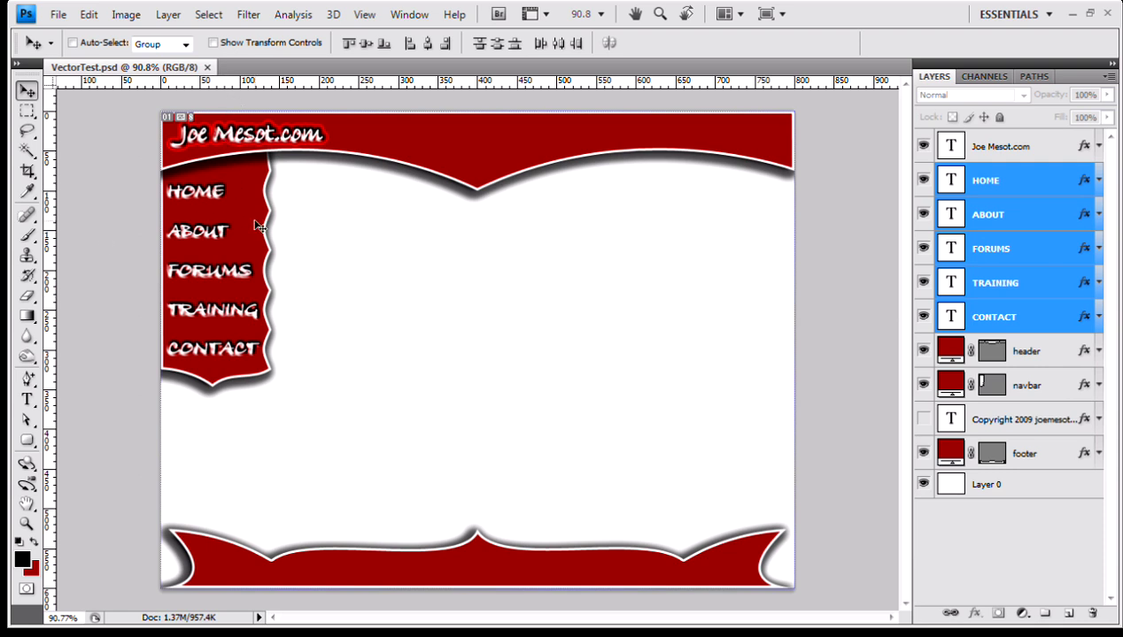
- Turn off View > Show > Slices so no slice lines appear on the canvas
click(363, 14)
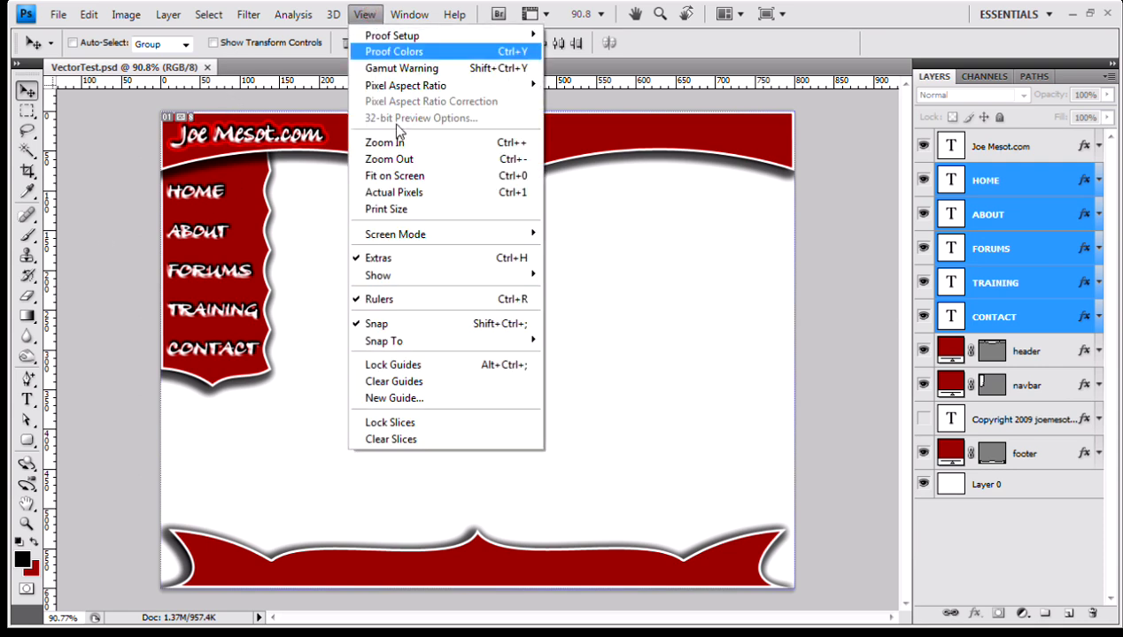
mouse_move(476, 276)
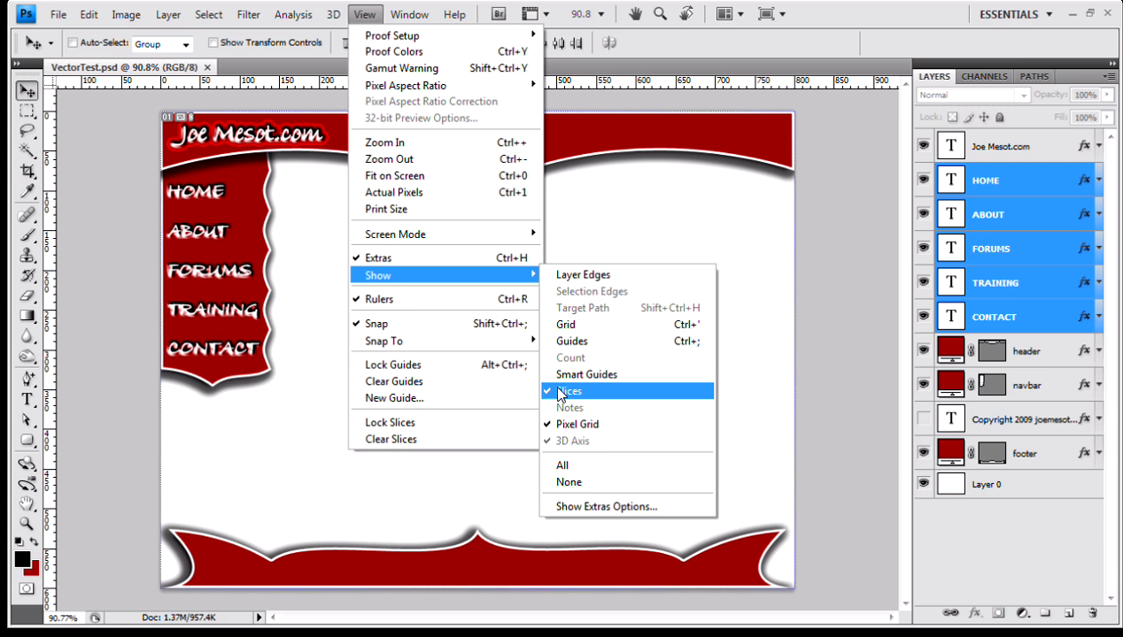
click(572, 391)
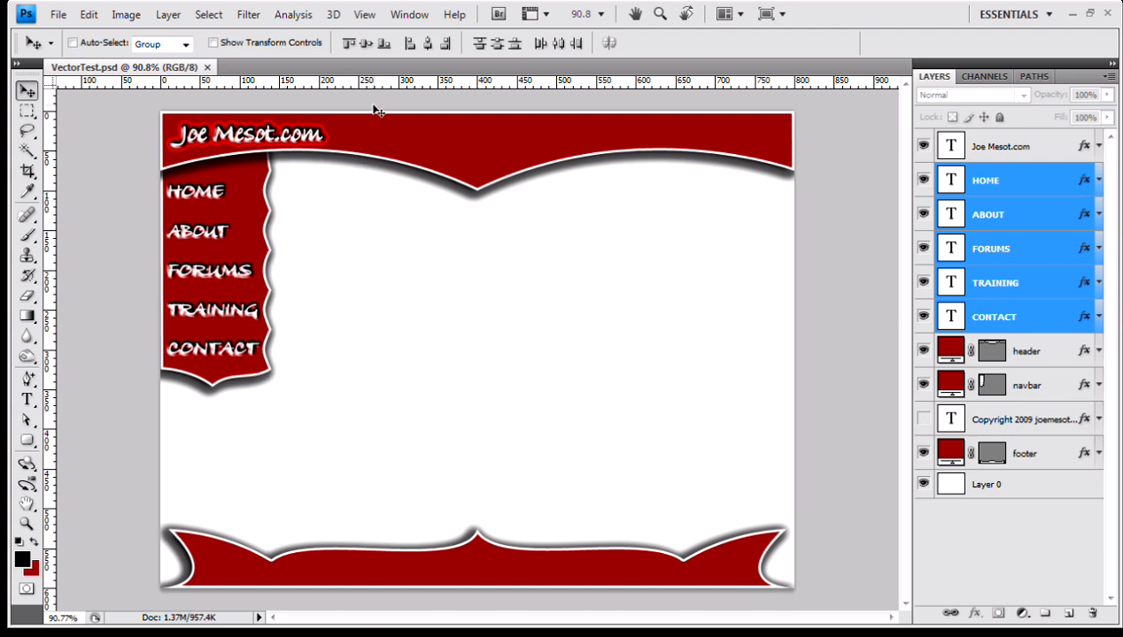
- Turn on View > Show > Guides
click(365, 16)
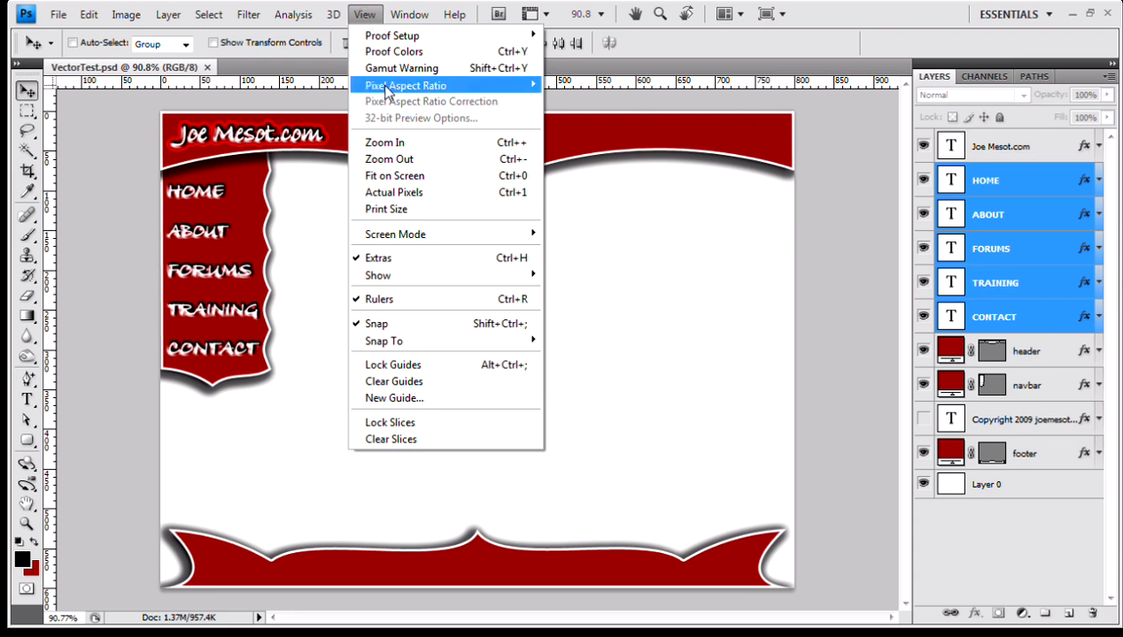
mouse_move(509, 282)
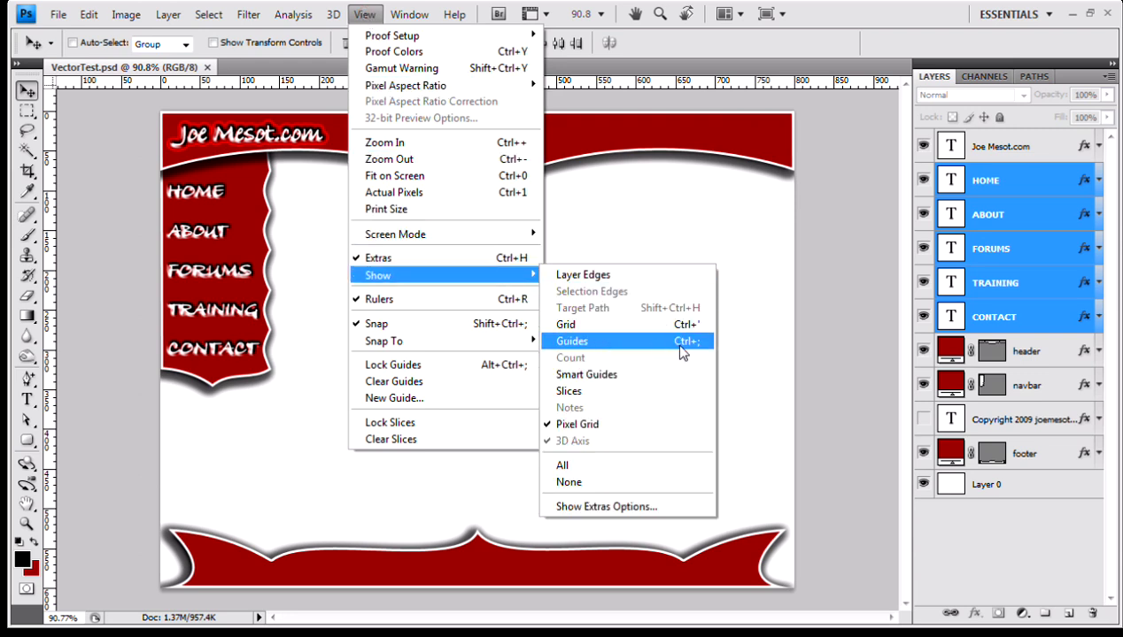
click(630, 344)
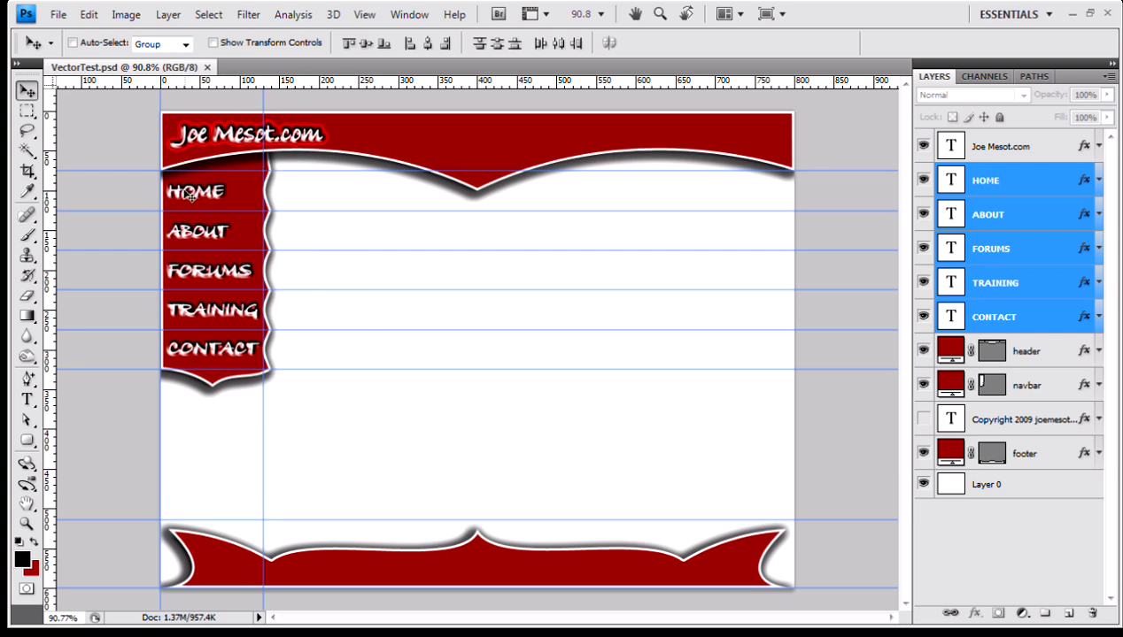
- Collapse the Layers panel, then zoom and pan from HOME to CONTACT to check the guides on each button
scroll(147, 171, up, 6)
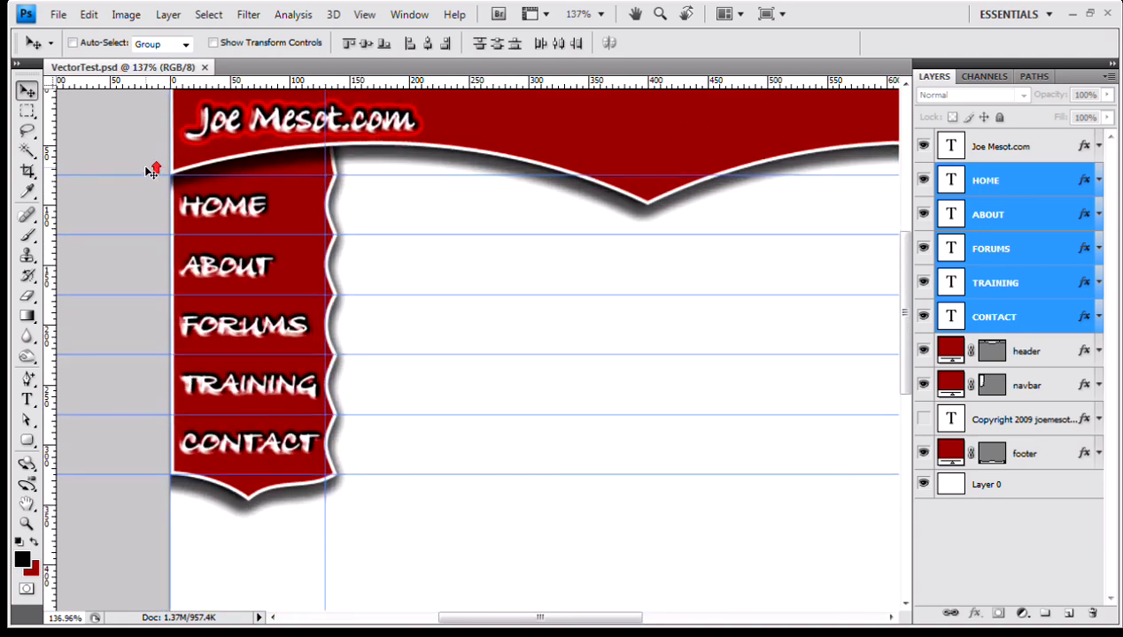
scroll(168, 175, up, 6)
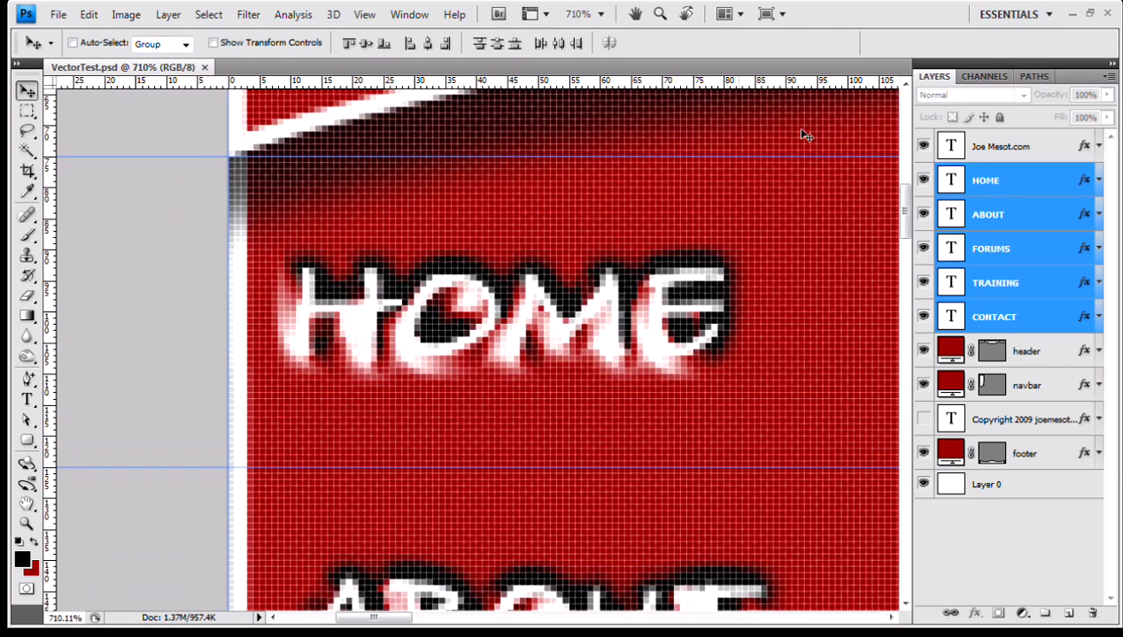
double_click(1043, 72)
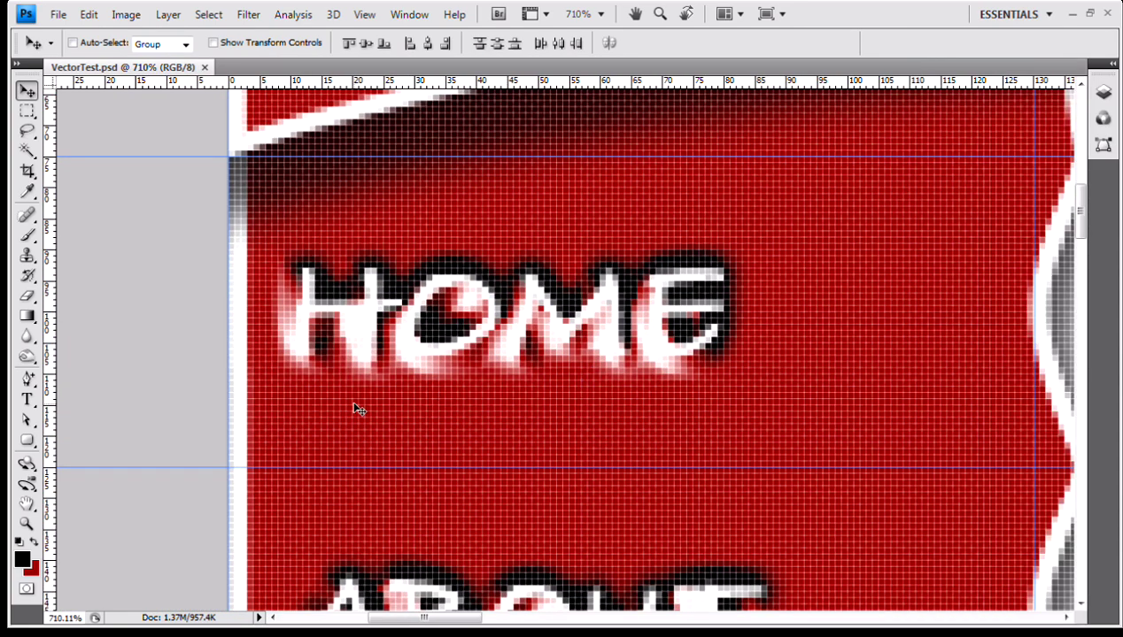
scroll(342, 379, up, 1)
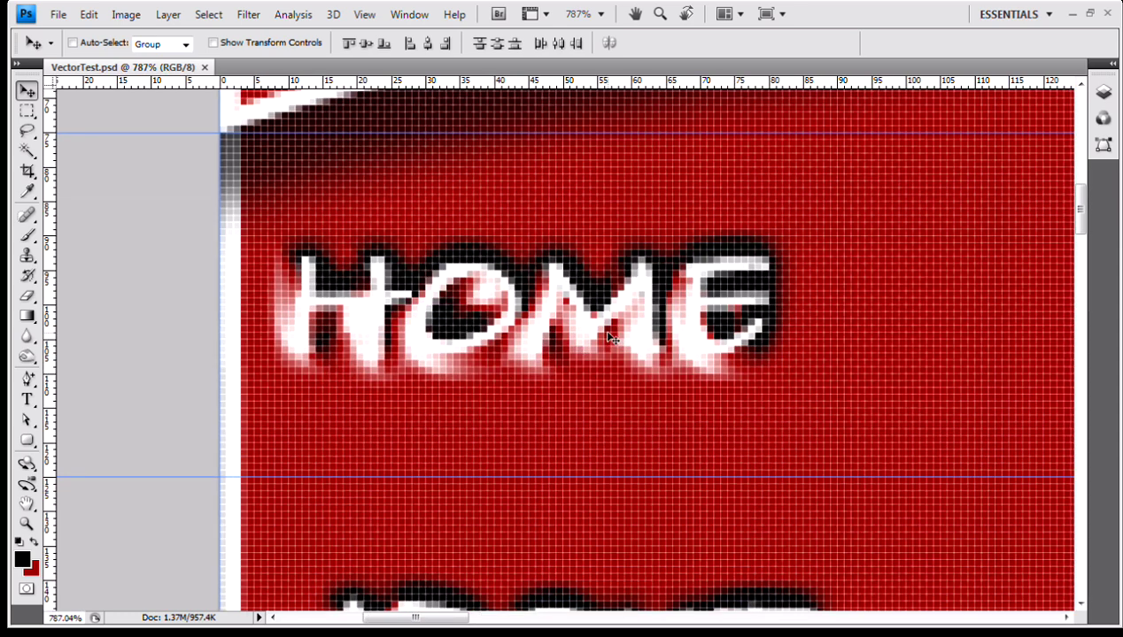
drag(609, 337, 526, 357)
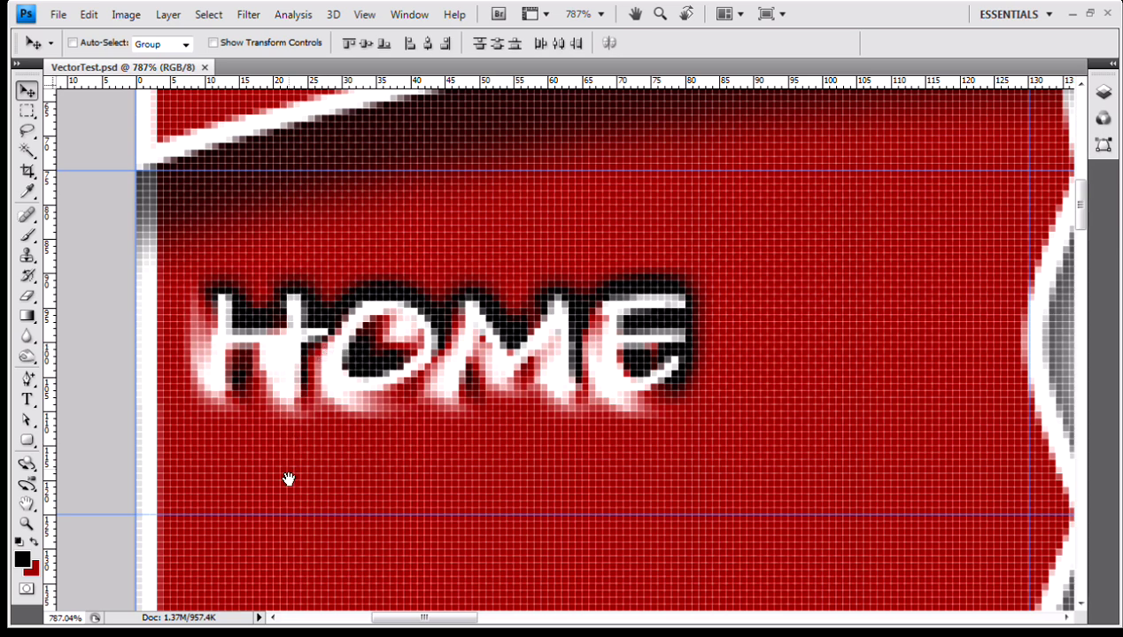
drag(288, 476, 290, 116)
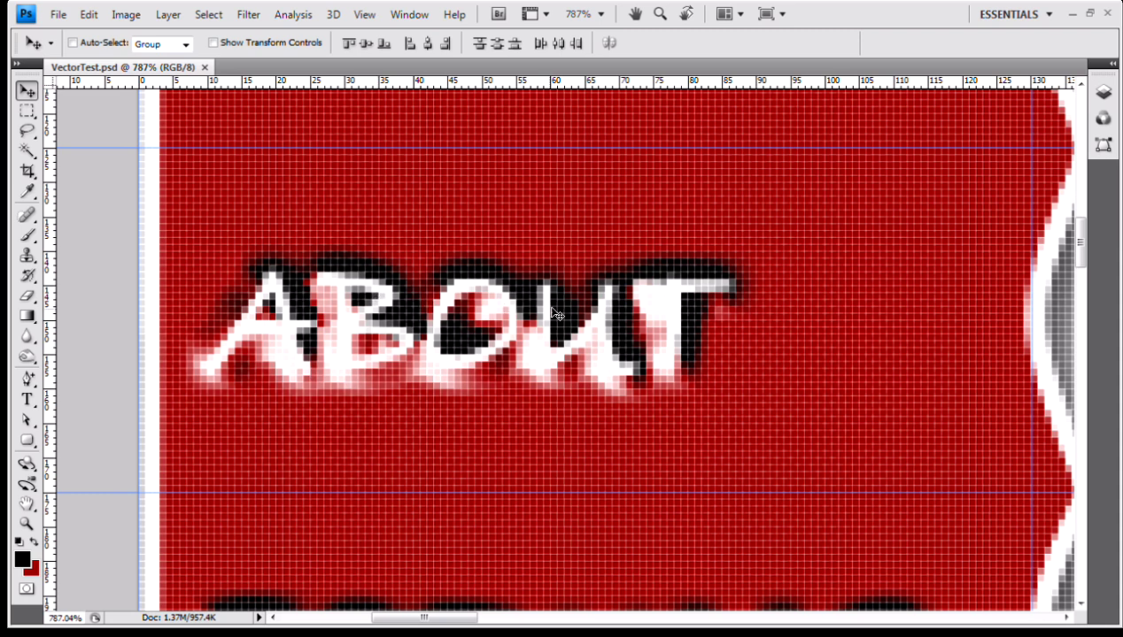
drag(556, 314, 524, 311)
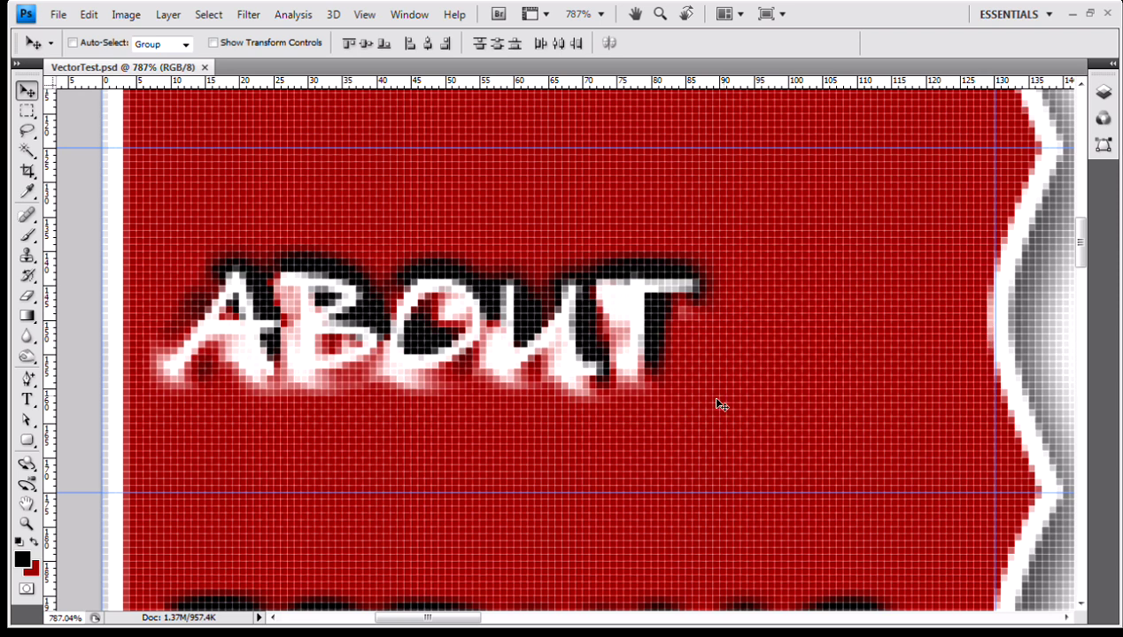
drag(616, 513, 596, 193)
mouse_move(576, 468)
mouse_down()
mouse_move(604, 317)
mouse_move(591, 265)
mouse_move(593, 416)
mouse_move(590, 318)
mouse_up()
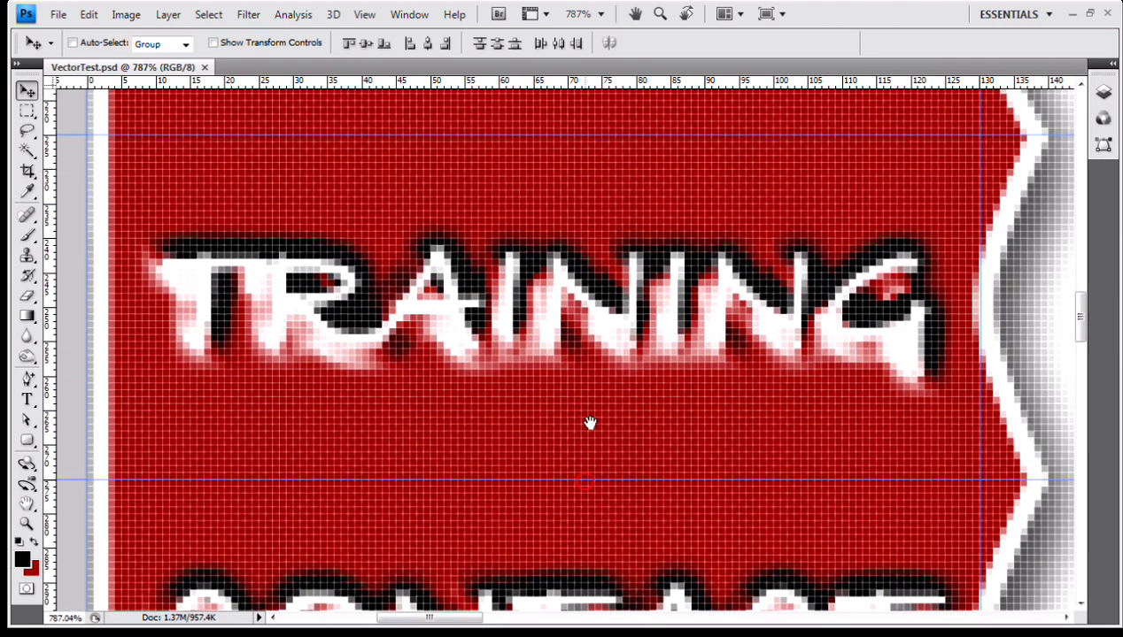
drag(591, 424, 586, 318)
drag(575, 483, 563, 301)
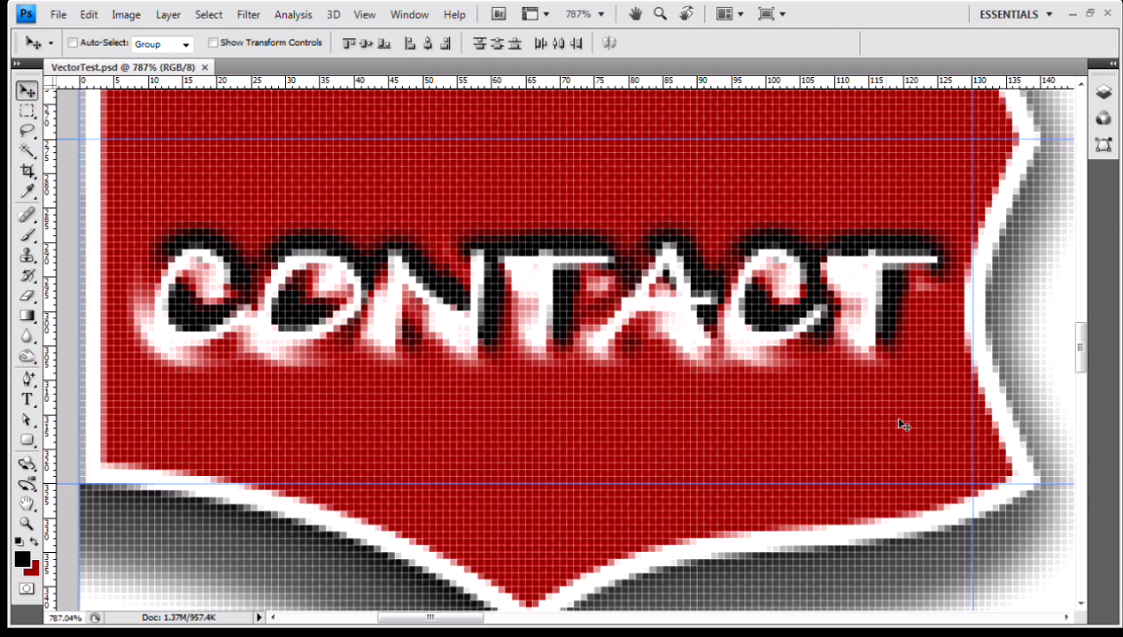
- Pan down to inspect the footer banner against the guides, then zoom out to the full page
scroll(722, 283, down, 6)
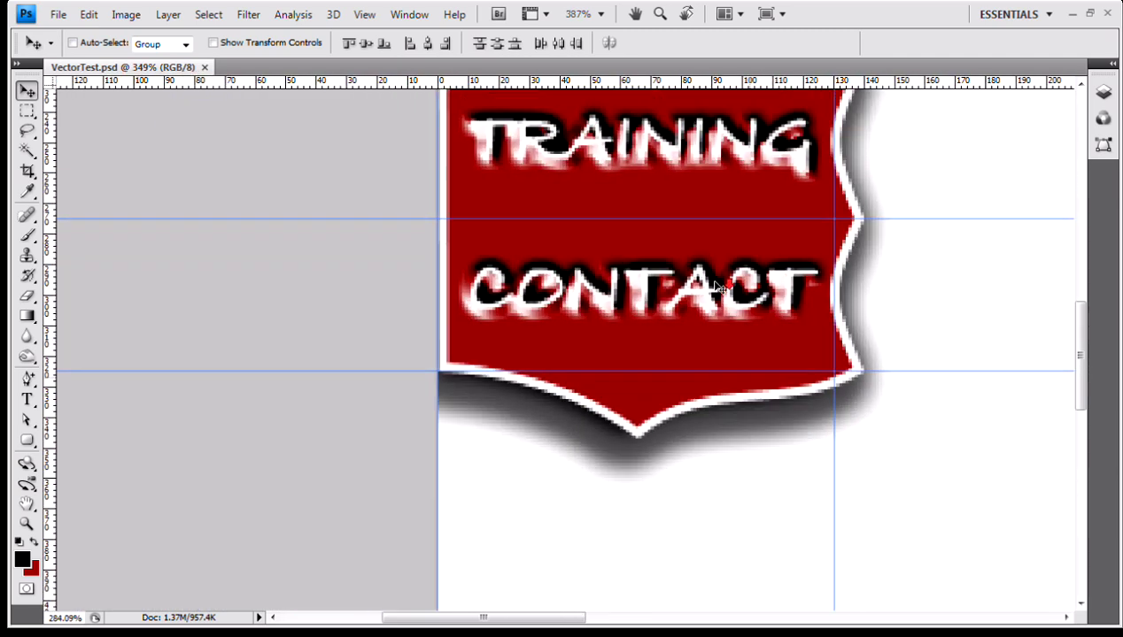
scroll(668, 327, down, 3)
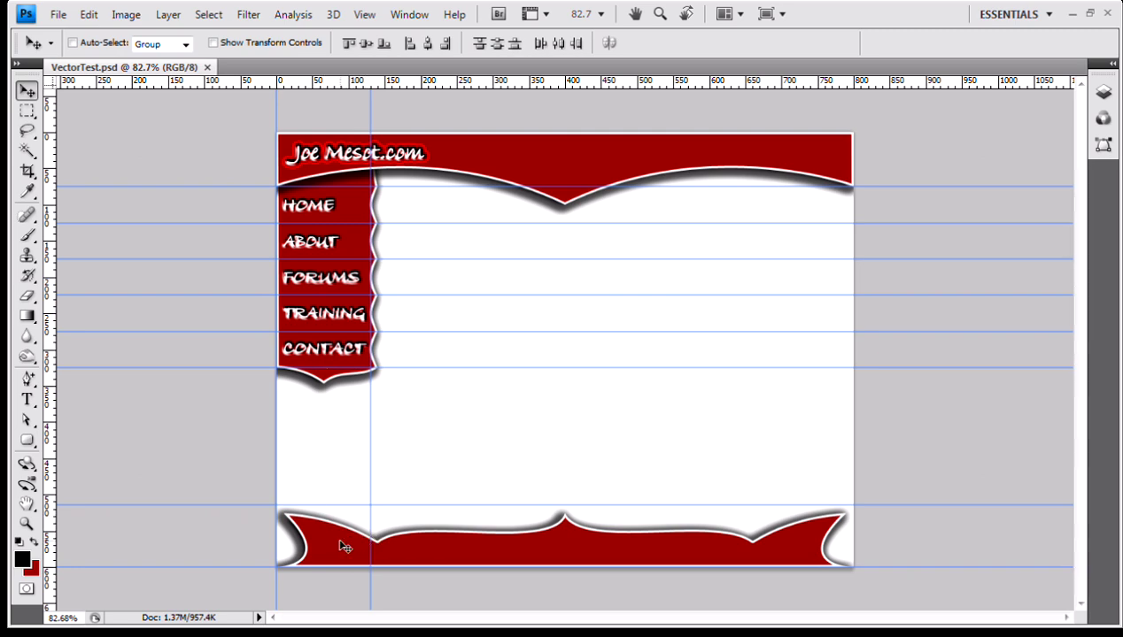
scroll(345, 548, up, 3)
drag(328, 566, 314, 469)
scroll(325, 462, up, 5)
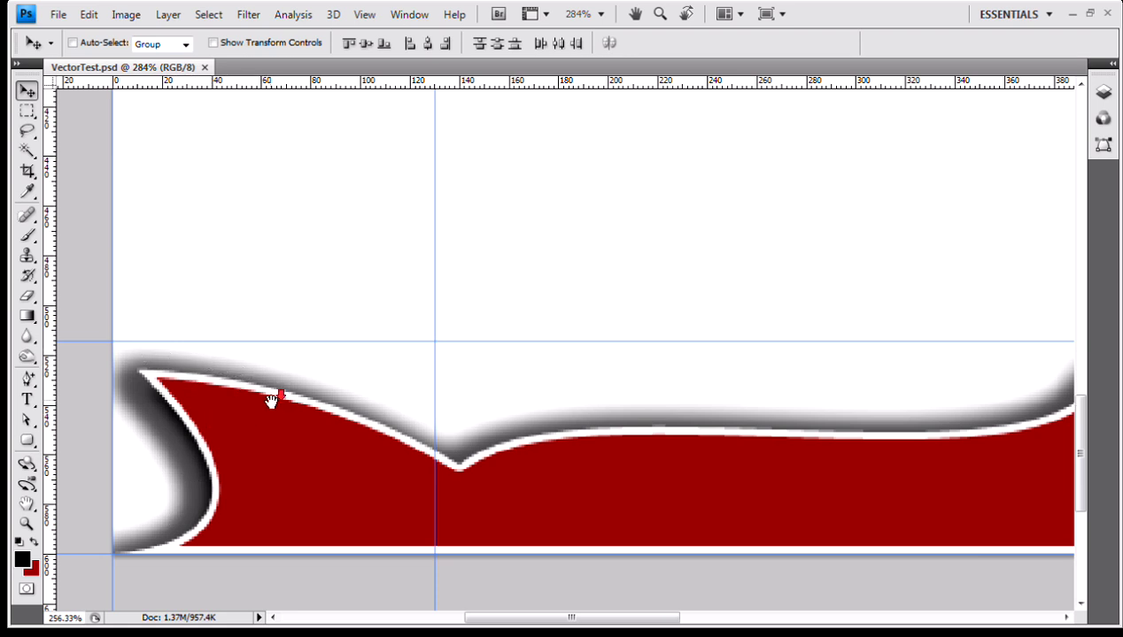
scroll(270, 396, down, 5)
scroll(271, 401, down, 2)
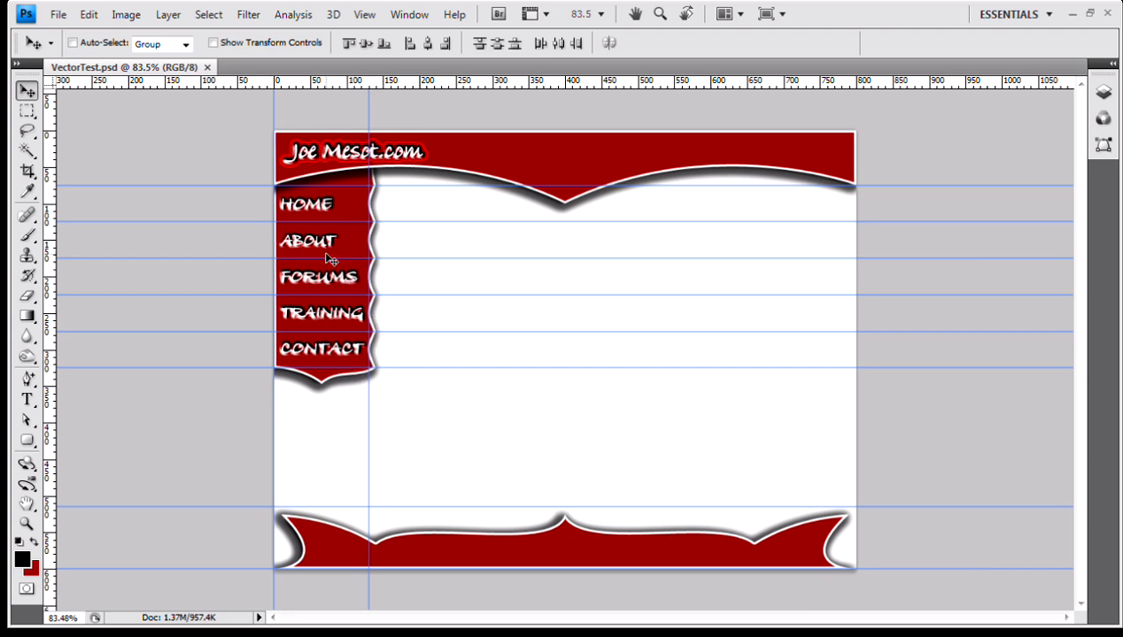
scroll(327, 257, up, 2)
scroll(332, 258, down, 1)
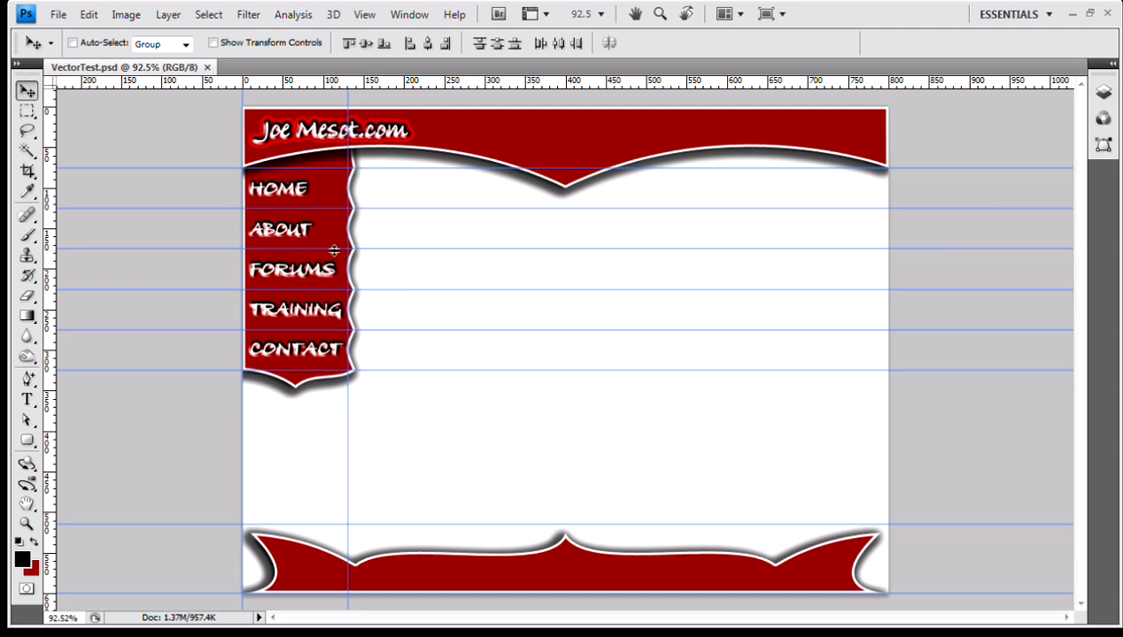
- With the Slice Tool, apply Slices From Guides to cut the layout into sixteen slices
click(31, 173)
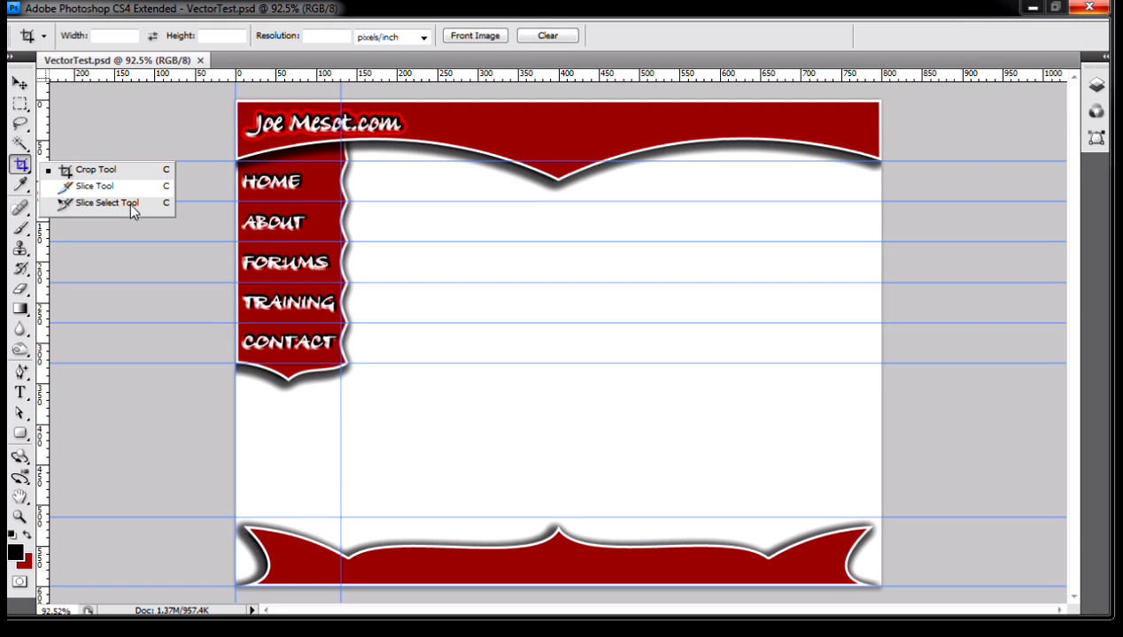
click(128, 188)
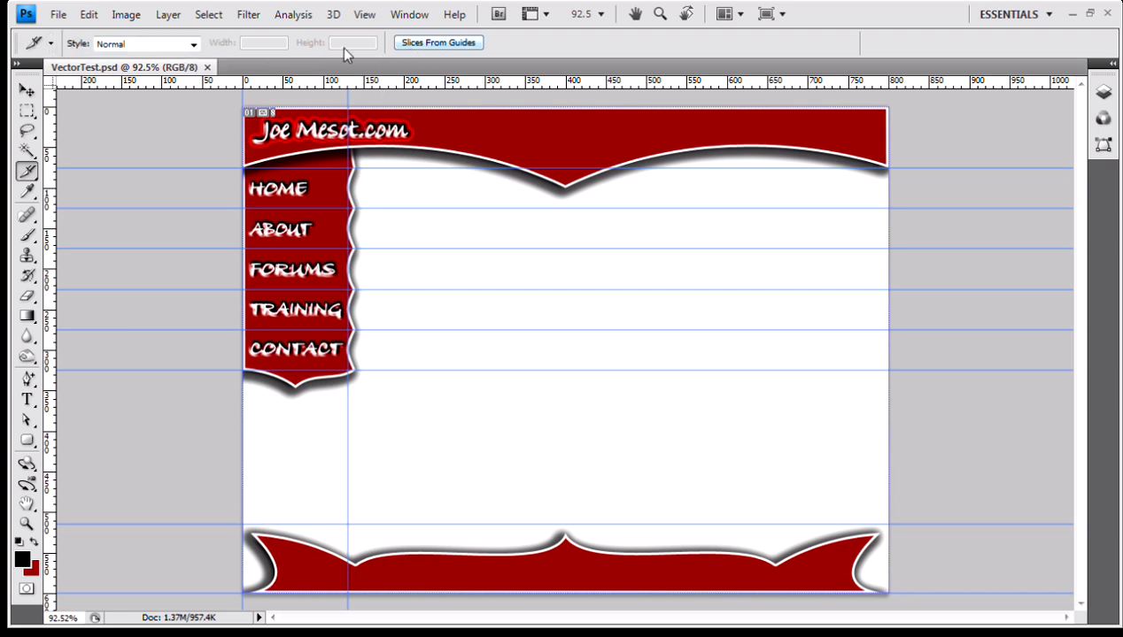
click(449, 44)
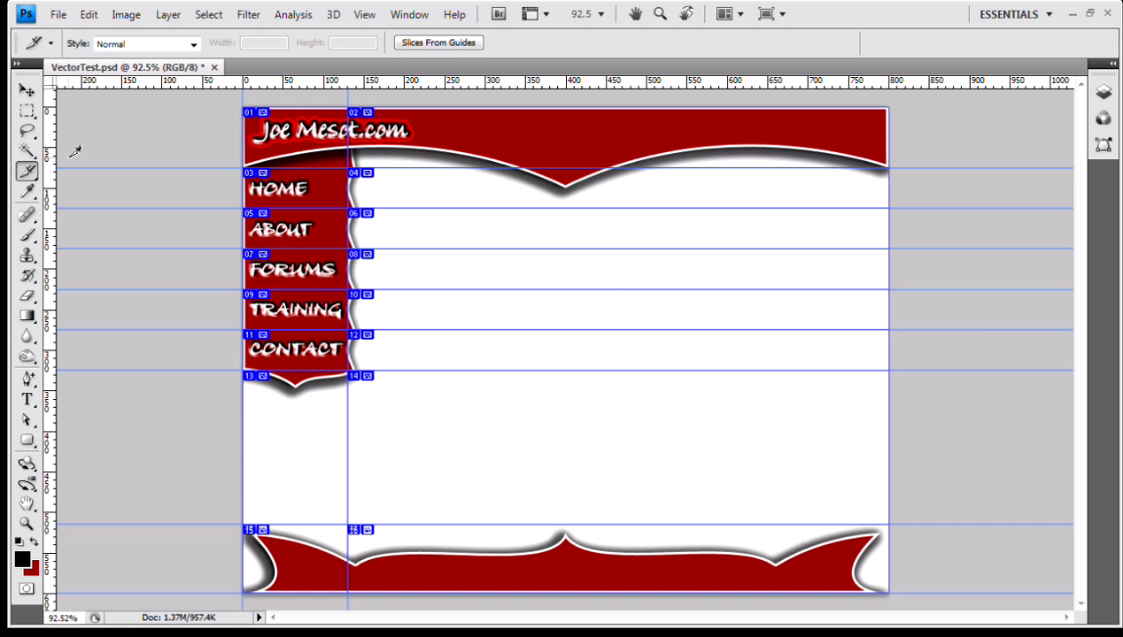
- Select header slice 01 with the Slice Select Tool, zoom in, and extend its top and left edges
drag(27, 173, 102, 207)
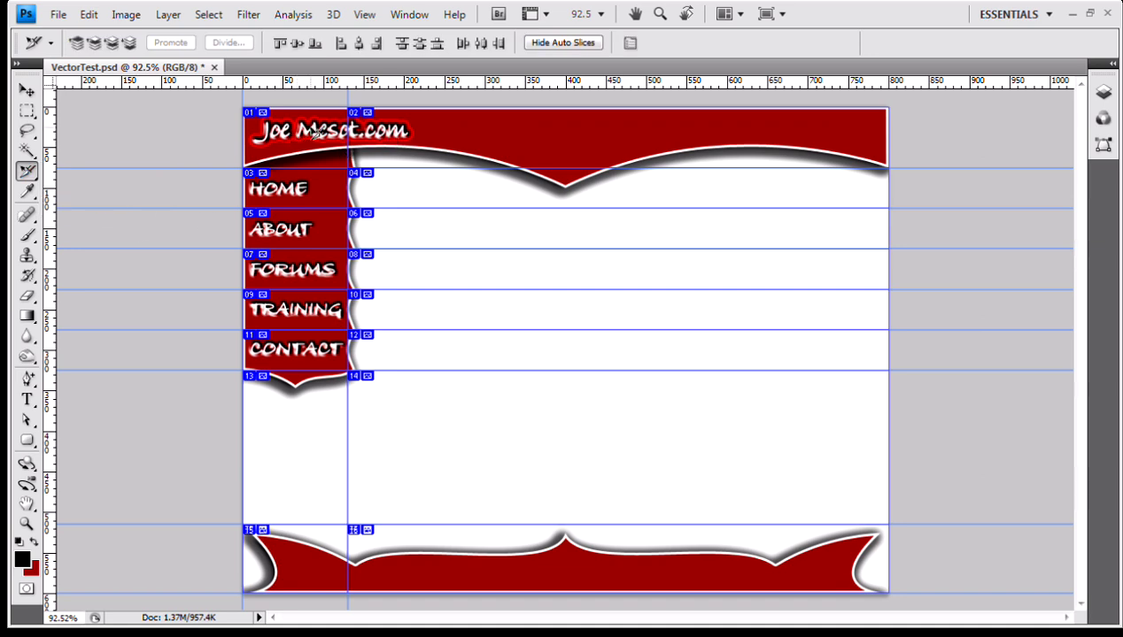
click(314, 131)
scroll(271, 117, up, 3)
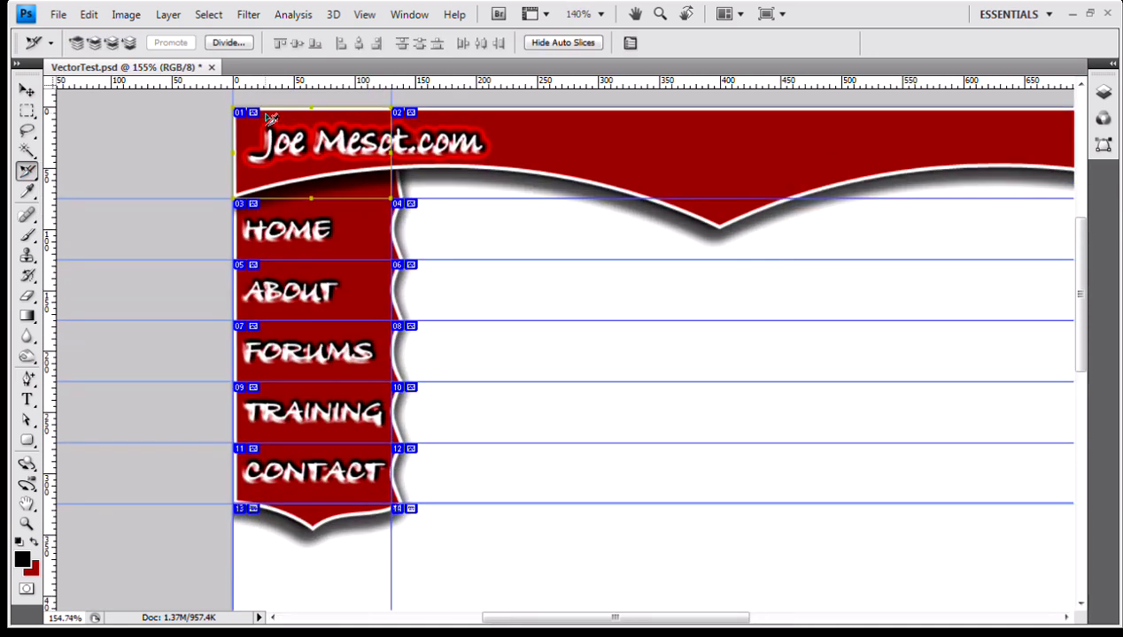
scroll(270, 118, up, 4)
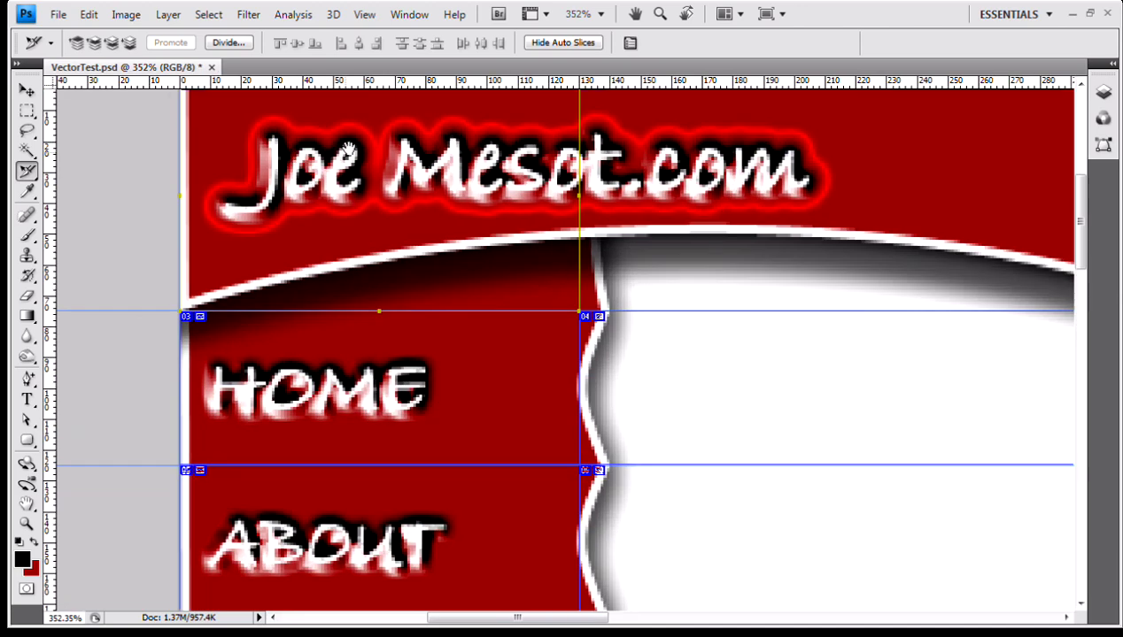
scroll(346, 244, up, 4)
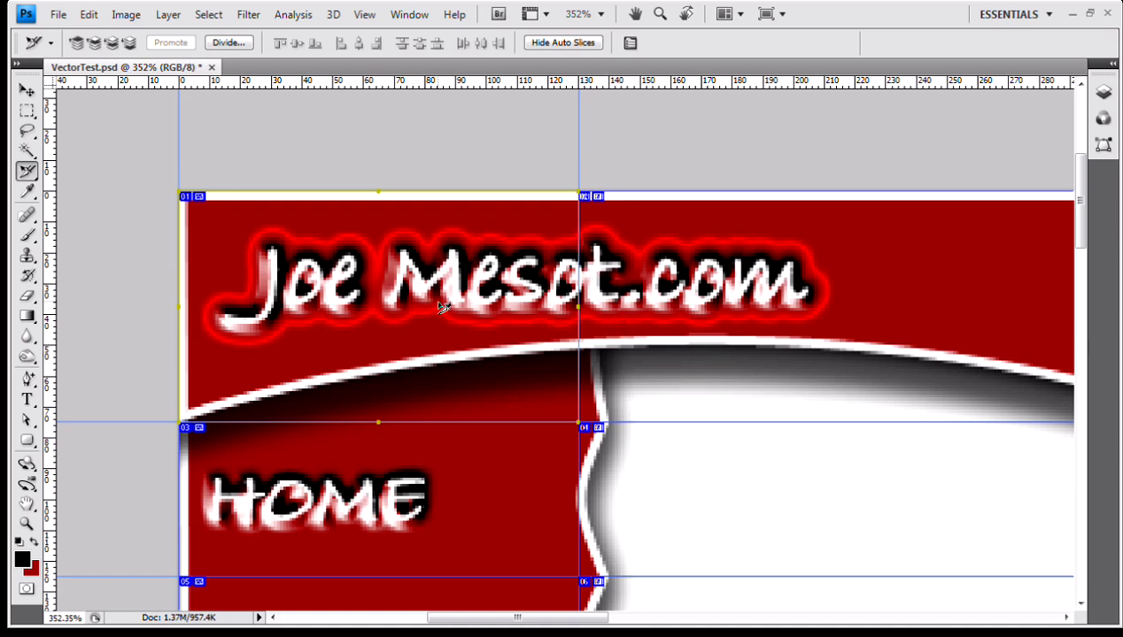
mouse_move(375, 189)
mouse_down()
mouse_move(378, 143)
mouse_move(379, 193)
mouse_move(383, 173)
mouse_up()
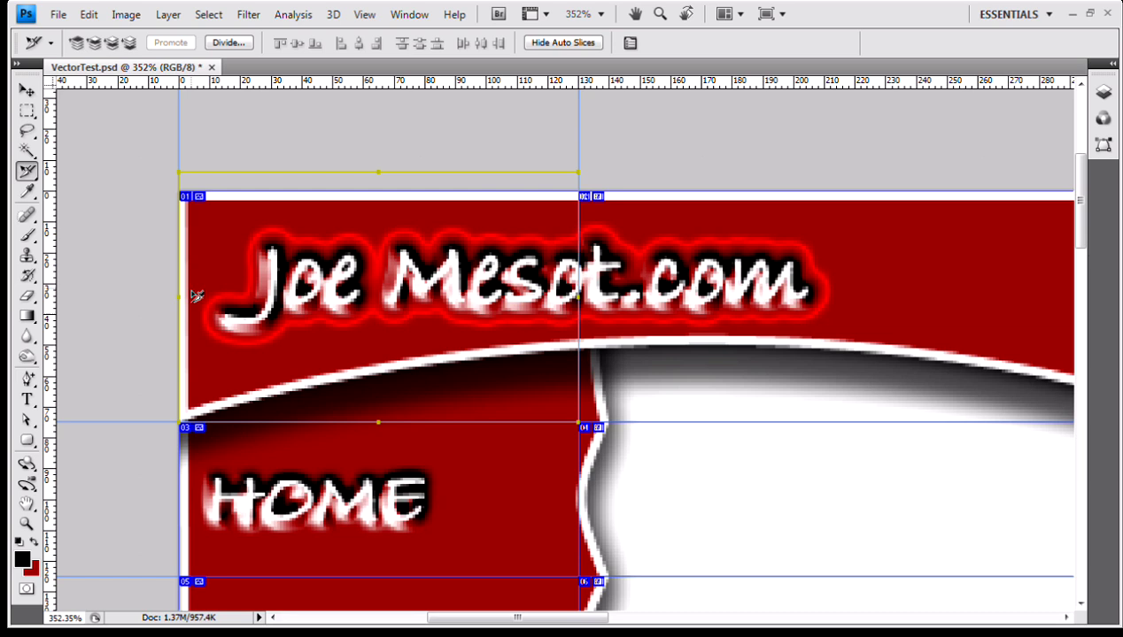
drag(180, 299, 142, 297)
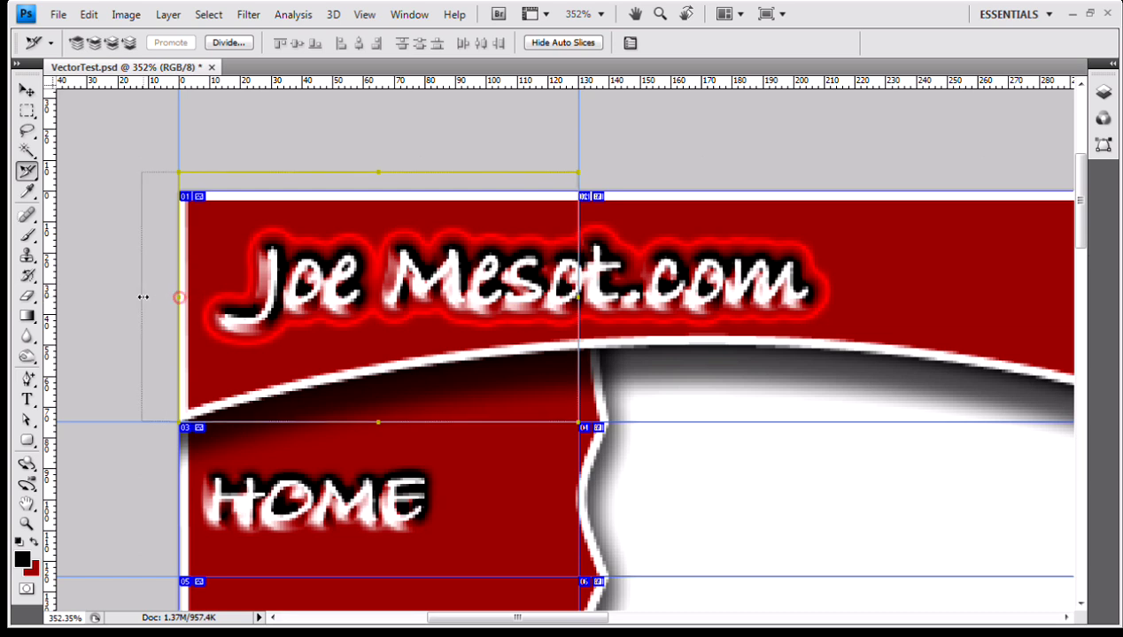
- Delete header slice 01 via its context menu's Delete Slice command
click(139, 170)
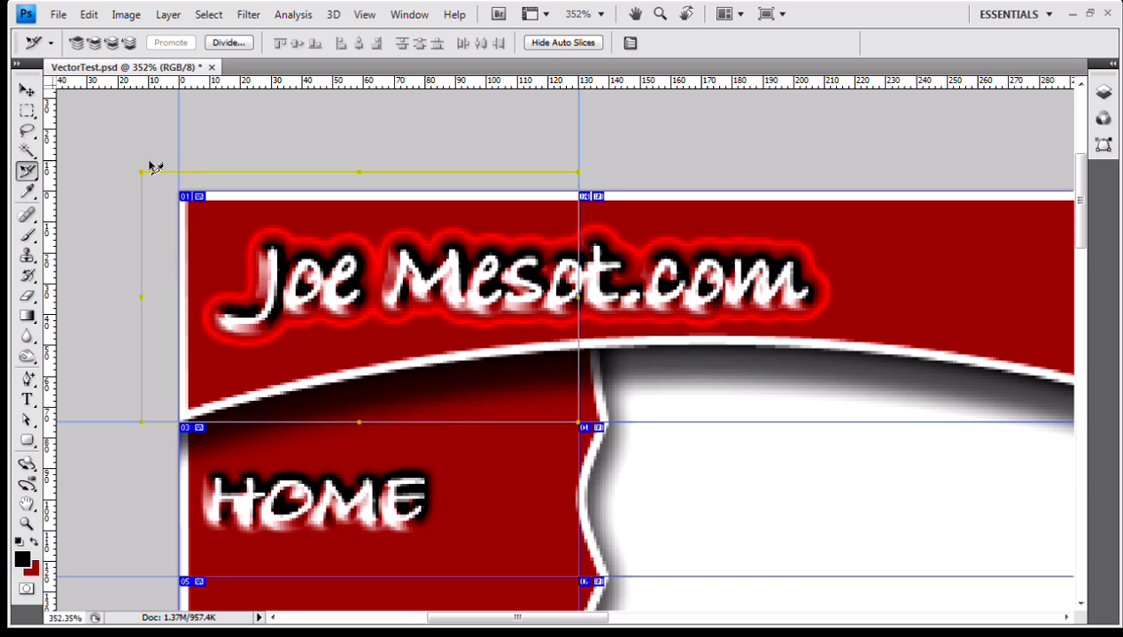
click(139, 170)
click(140, 297)
click(370, 268)
right_click(370, 268)
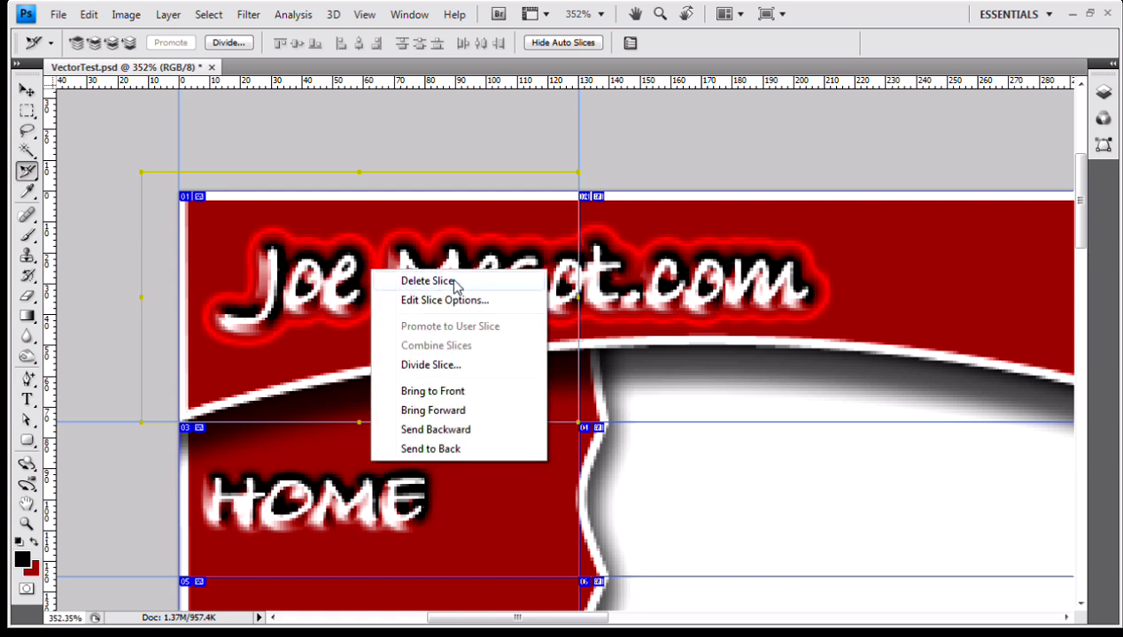
click(321, 290)
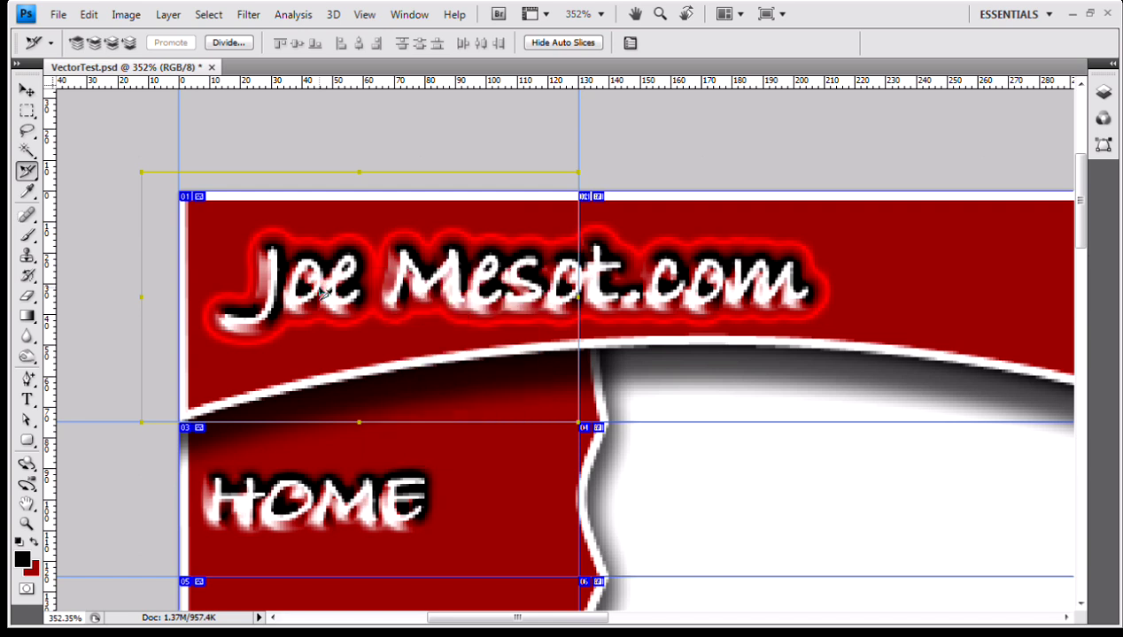
key(Delete)
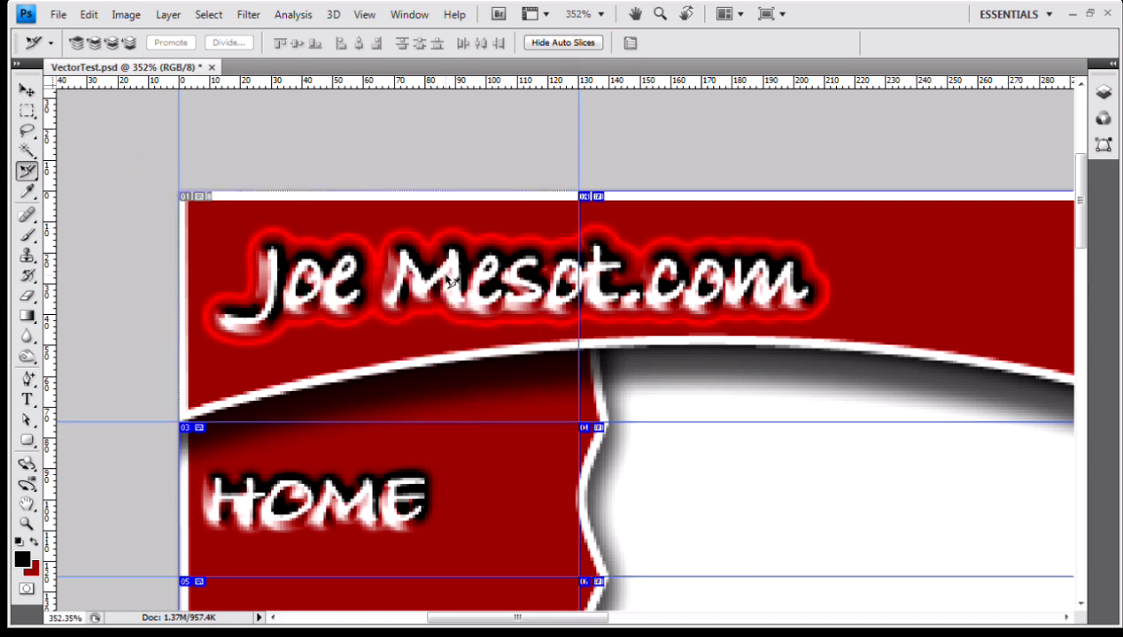
- Zoom out, then delete the right header slices and the slices beside ABOUT, FORUMS and TRAINING
scroll(739, 326, down, 2)
scroll(739, 327, down, 4)
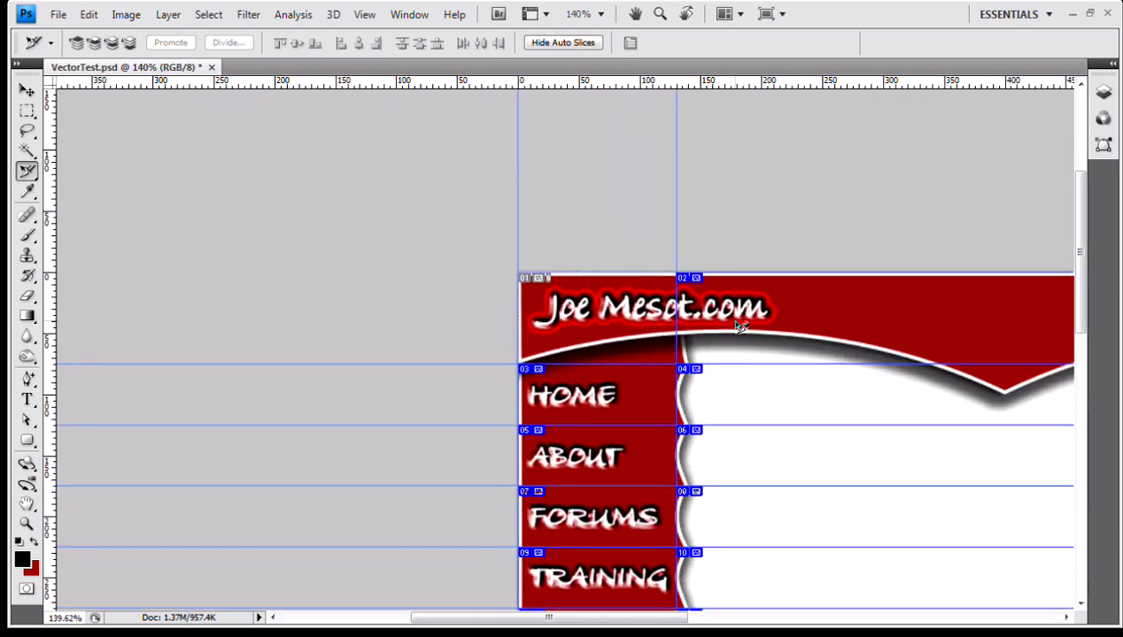
scroll(740, 326, up, 1)
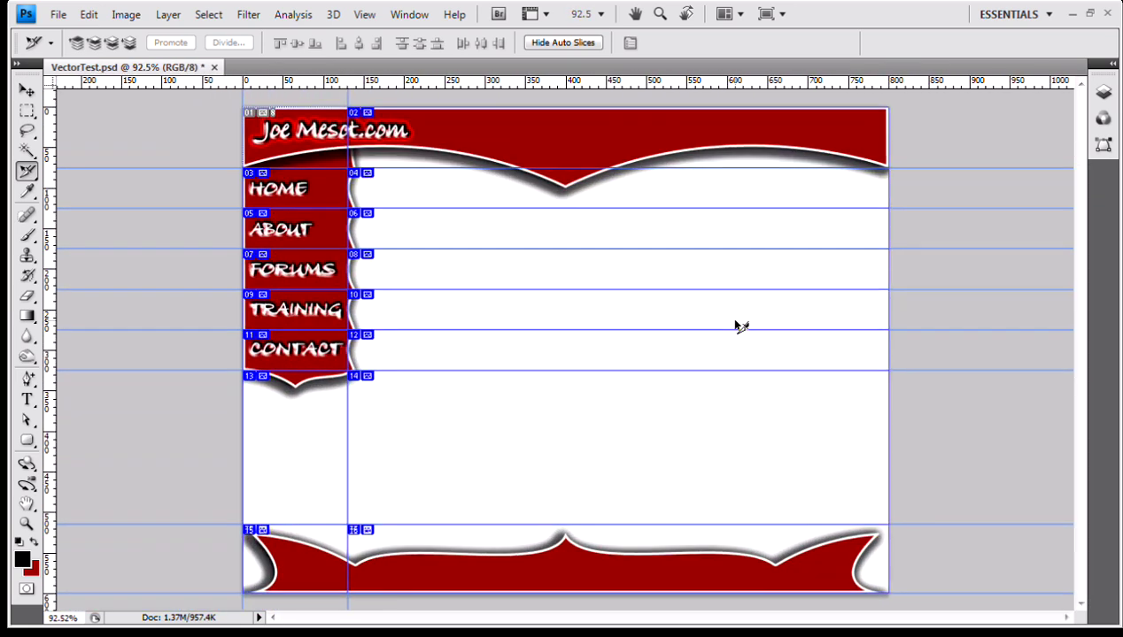
click(440, 140)
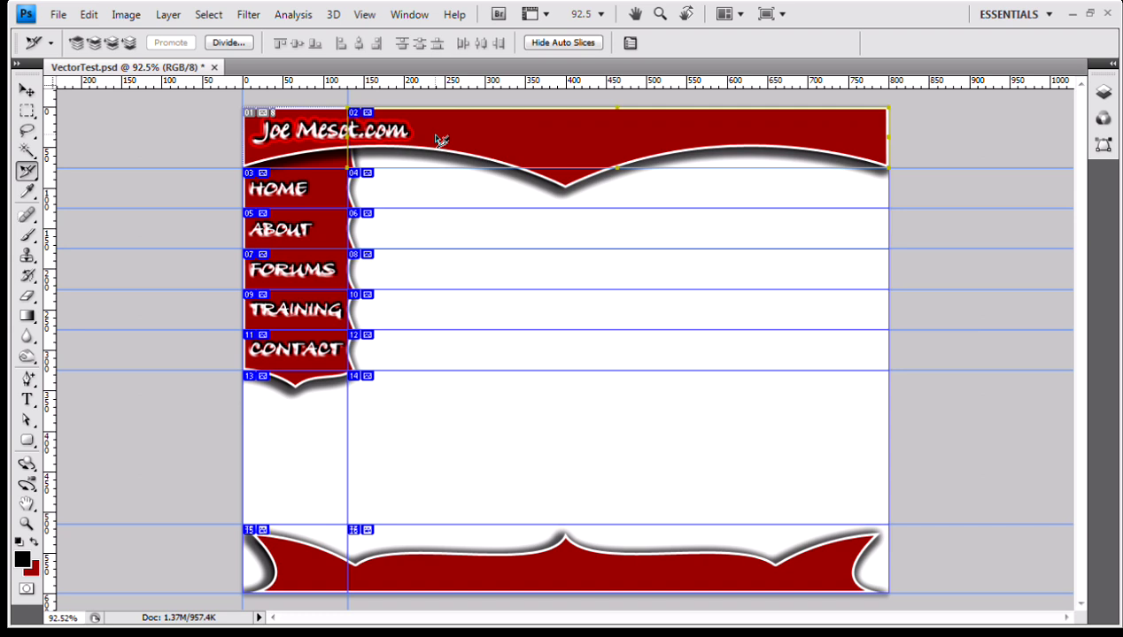
key(Delete)
click(441, 190)
key(Delete)
click(450, 240)
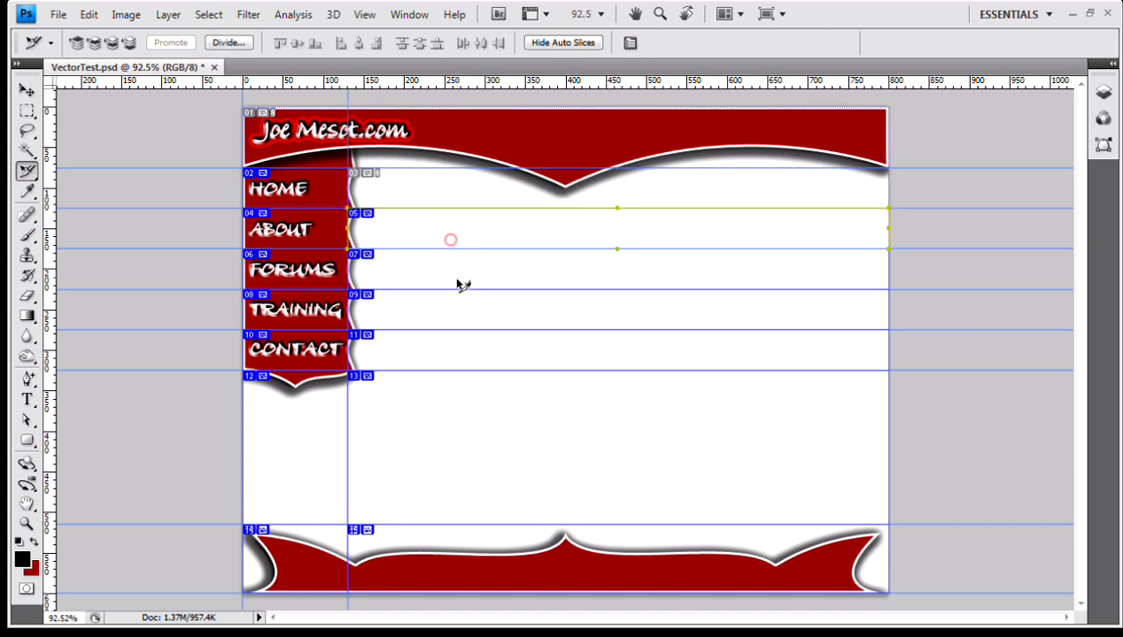
click(459, 283)
key(Delete)
click(459, 320)
key(Delete)
- Delete the slice beside CONTACT, the empty-area slice, the slice below CONTACT and both footer slices
click(433, 252)
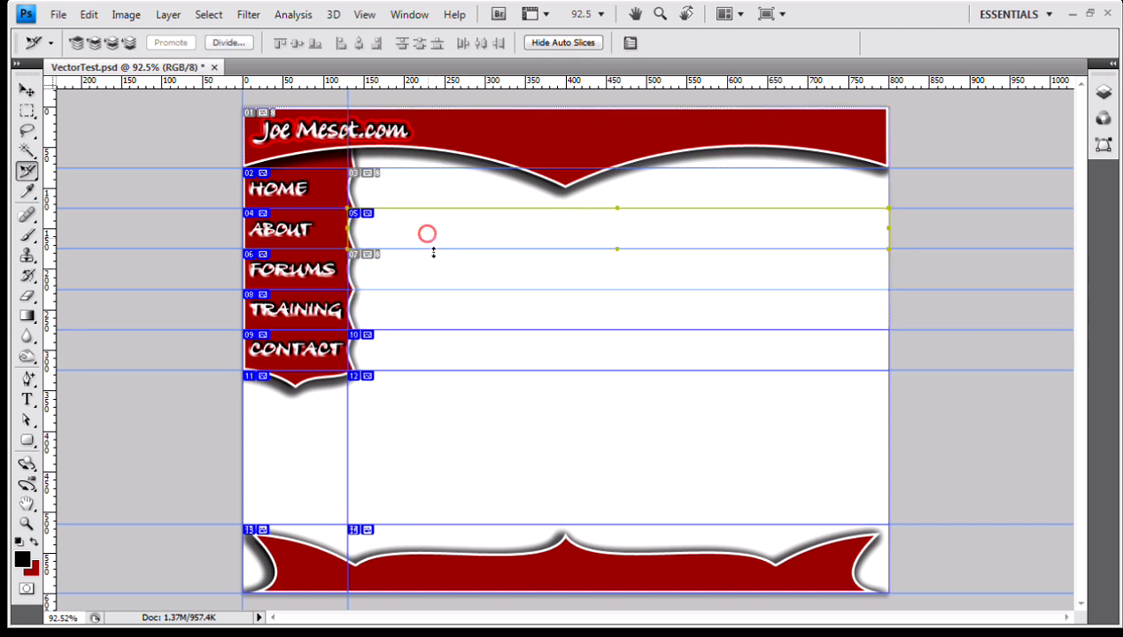
key(Delete)
click(458, 355)
key(Delete)
click(451, 406)
key(Delete)
click(289, 440)
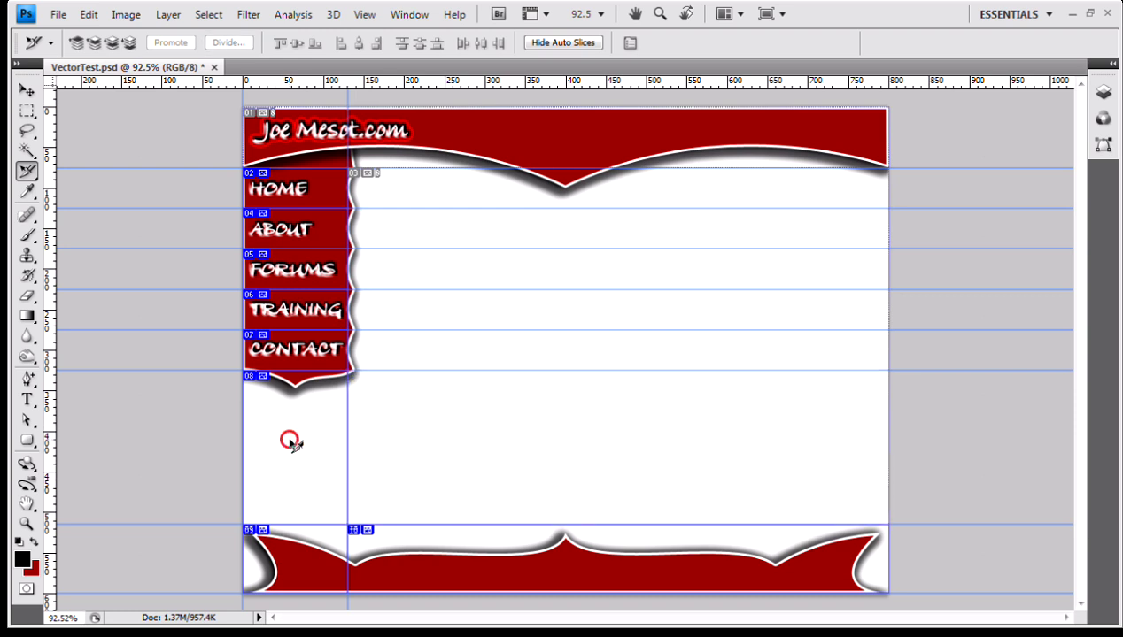
key(Delete)
click(334, 556)
key(Delete)
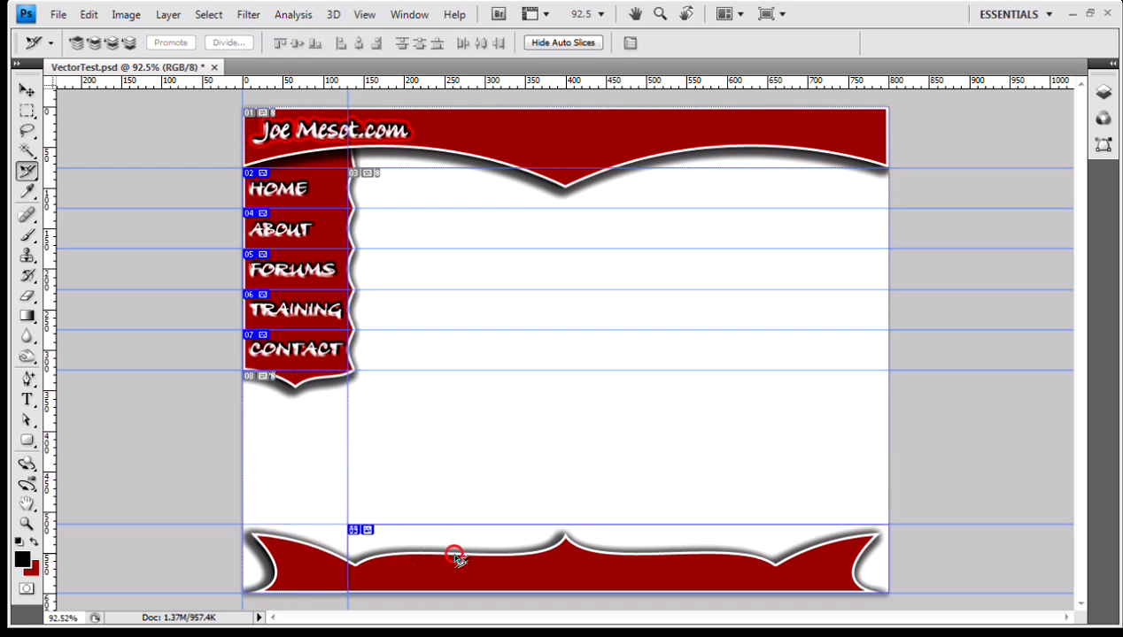
key(Delete)
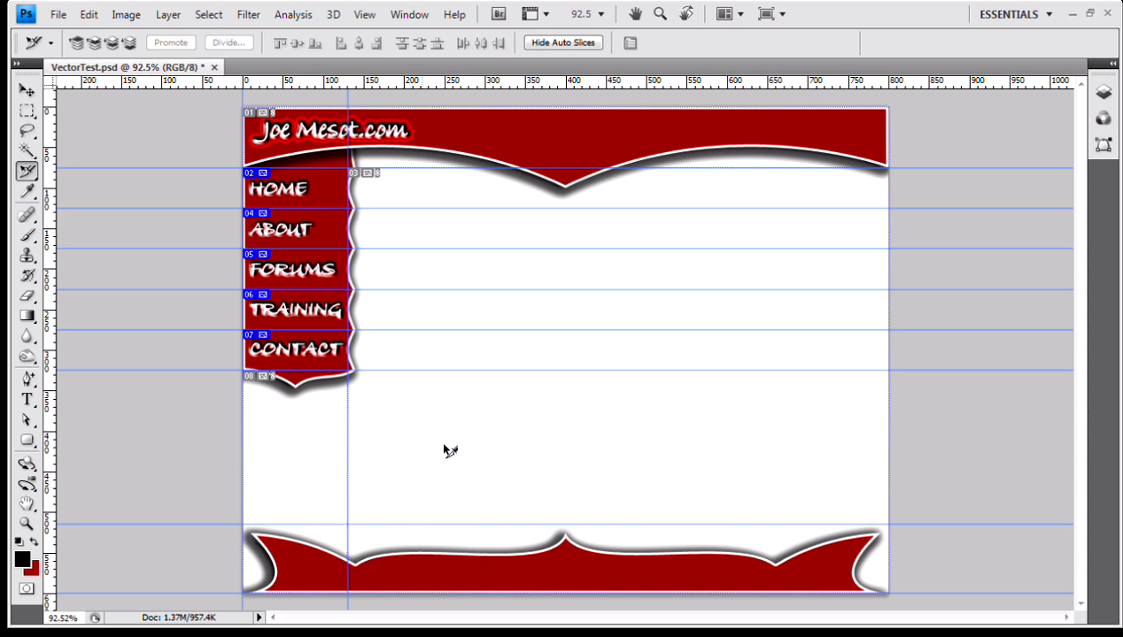
- Switch to the Slice Tool and draw a user slice around the red footer banner
click(27, 172)
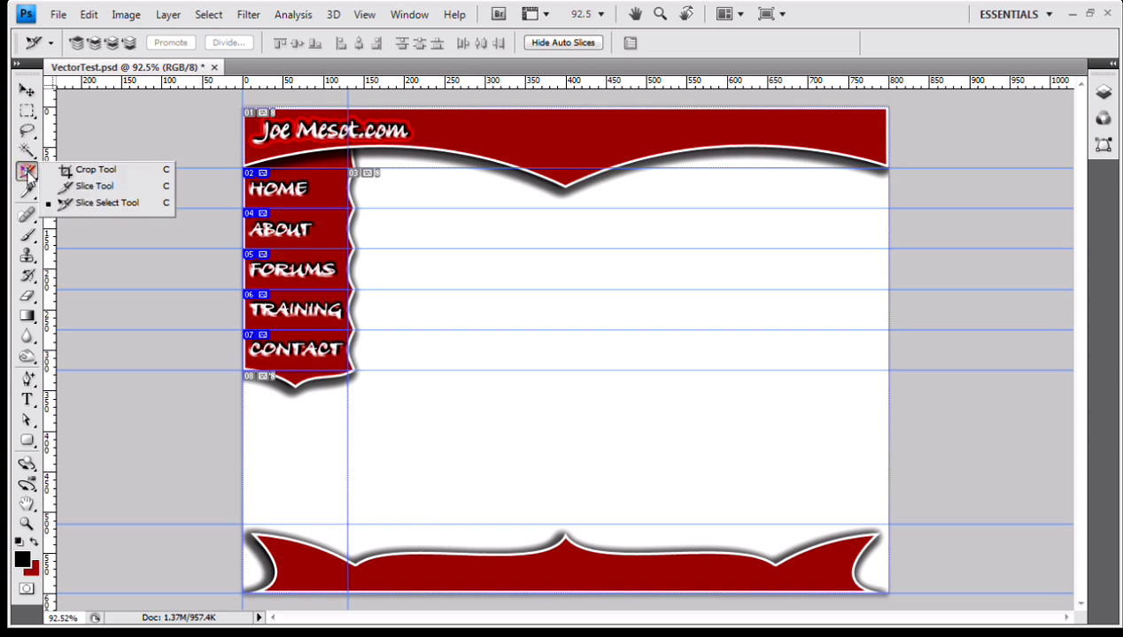
click(94, 186)
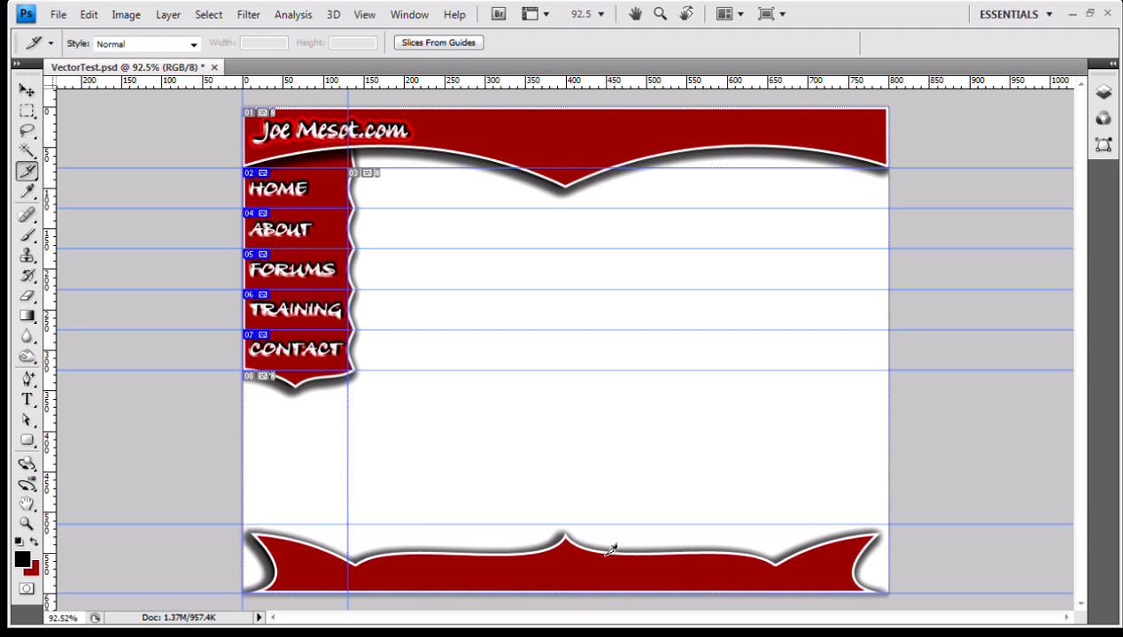
drag(248, 519, 889, 592)
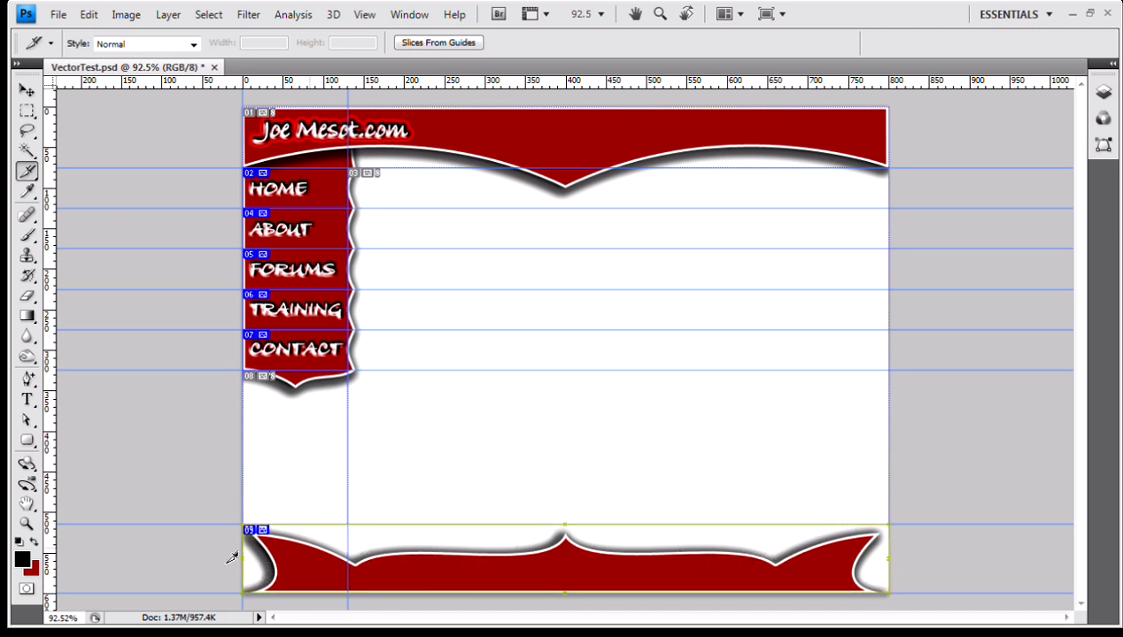